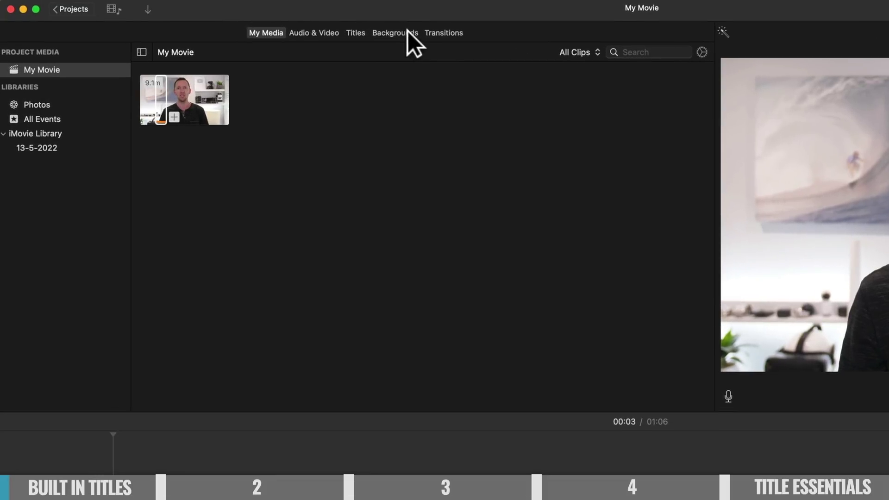
left_click(246, 23)
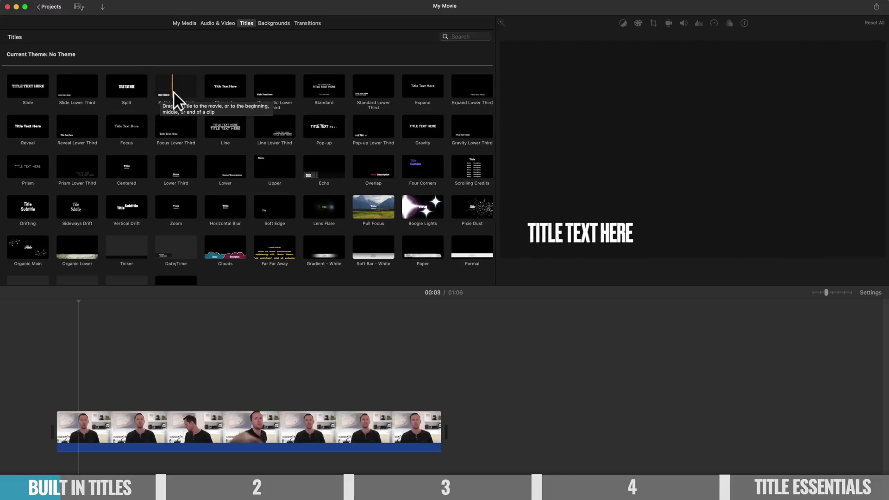
scroll(57, 184, "down", 2)
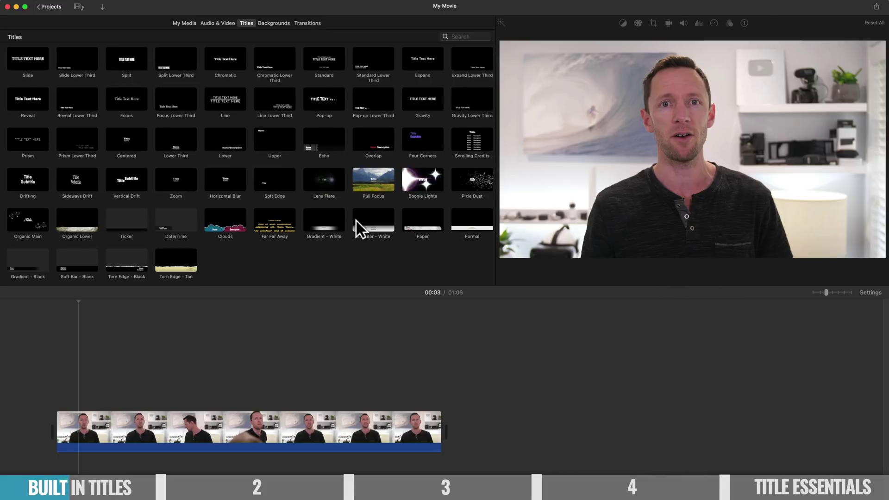
left_click(360, 223)
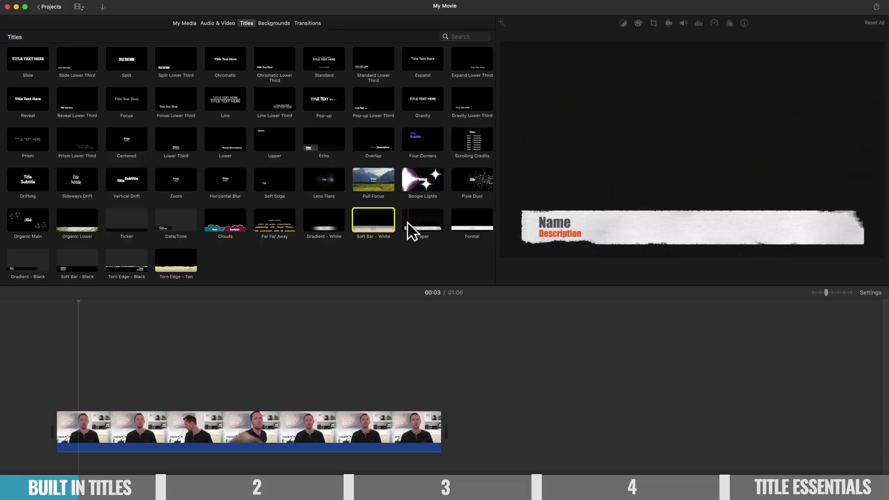
- Drop a Reveal title on the clip's start, retype it as the presenter's name, and play it back
left_click_drag(27, 99, 61, 393)
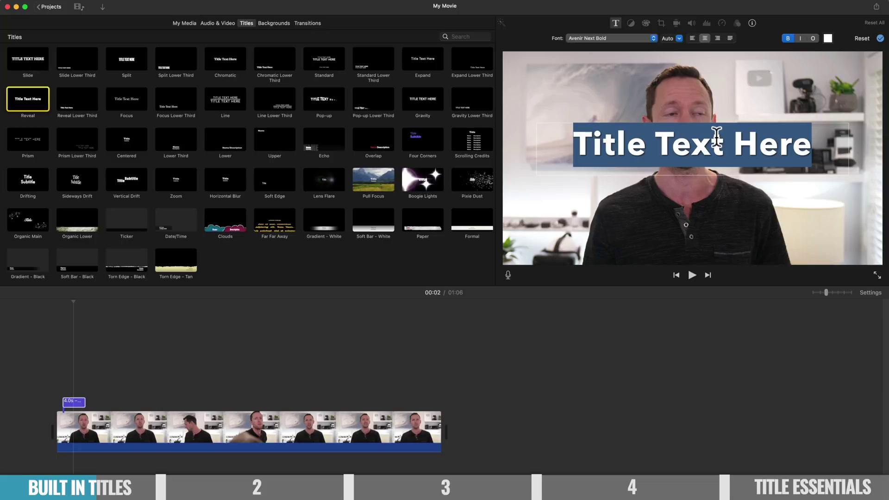
type("JUSTIN BROWN")
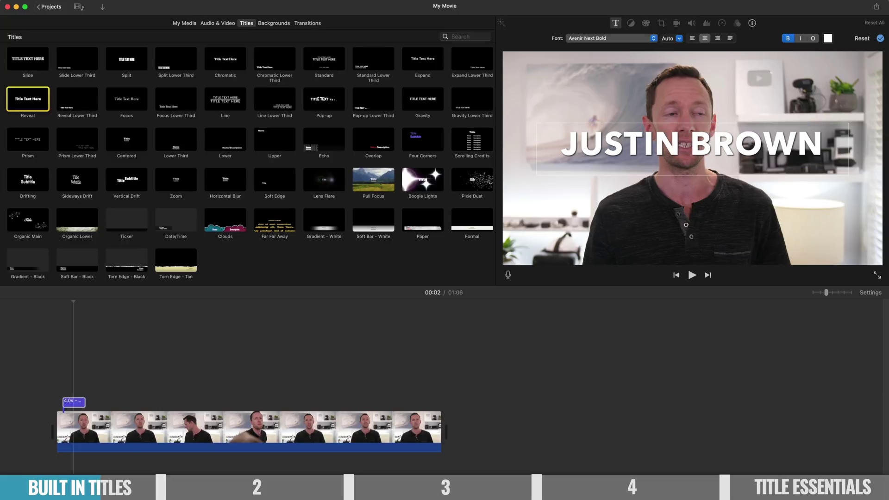
left_click(58, 347)
key("space")
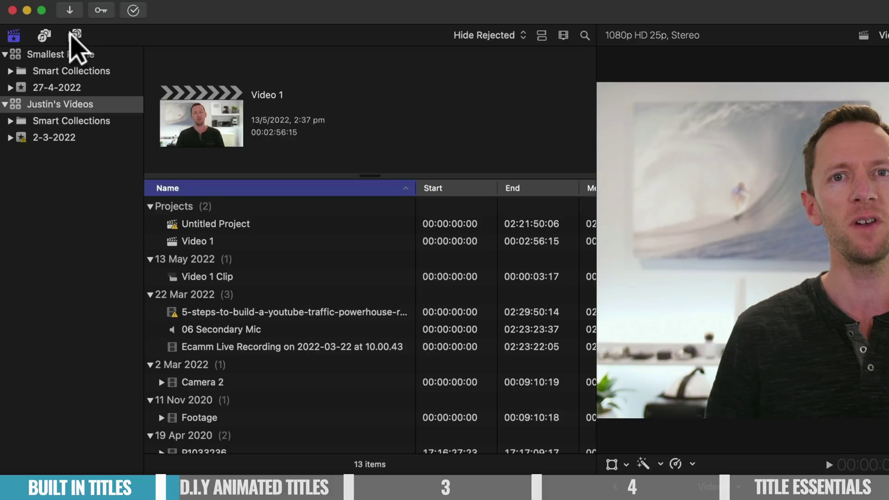
- Drag Basic Title from the Titles browser onto the timeline above the first Footage clip
left_click(44, 21)
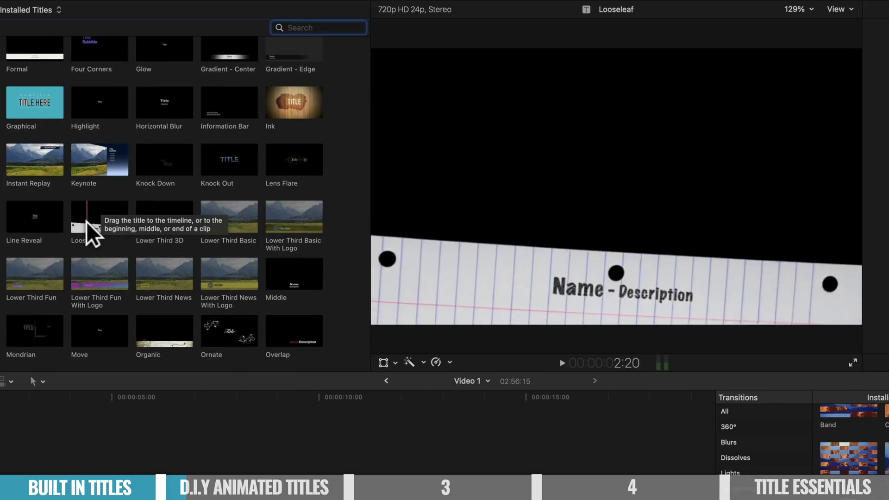
scroll(160, 185, "up", 10)
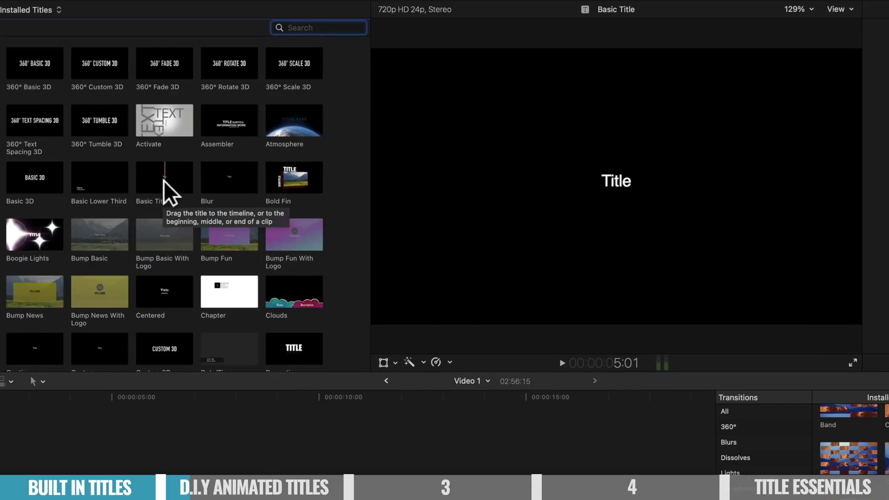
left_click_drag(163, 182, 26, 401)
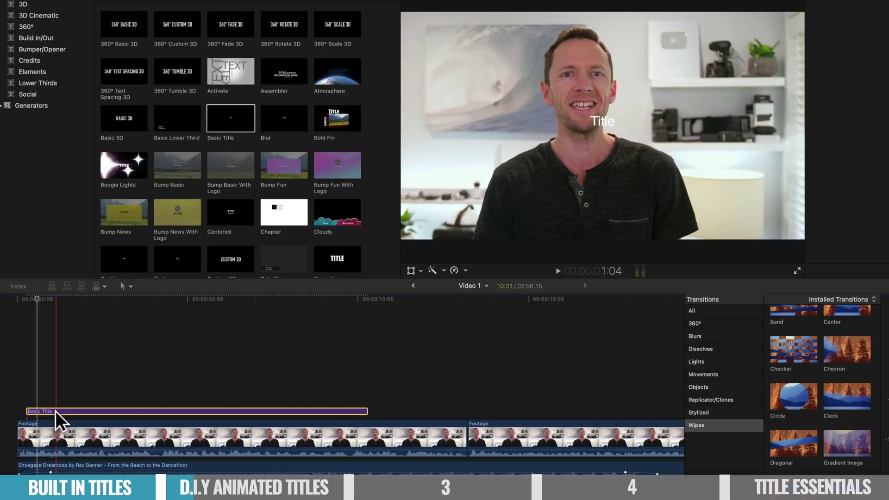
- Retype the title text as the presenter's name and move it down into the lower third
double_click(56, 412)
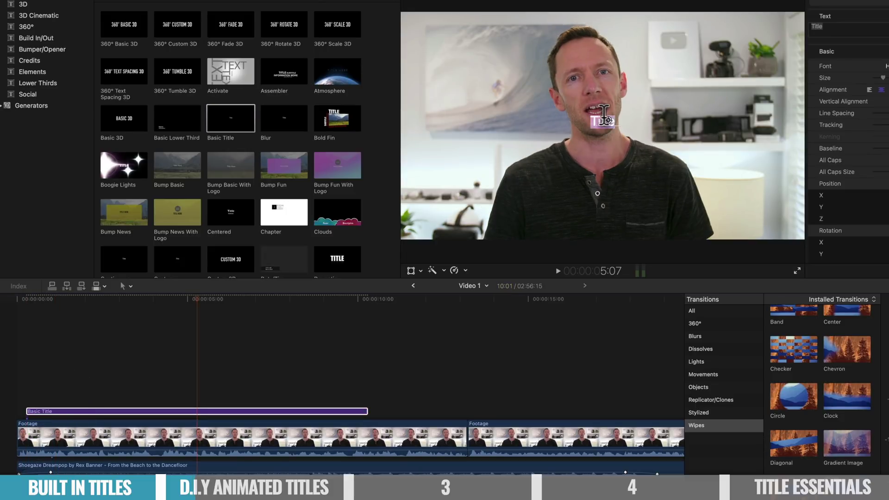
type("JUSTIN BROWN")
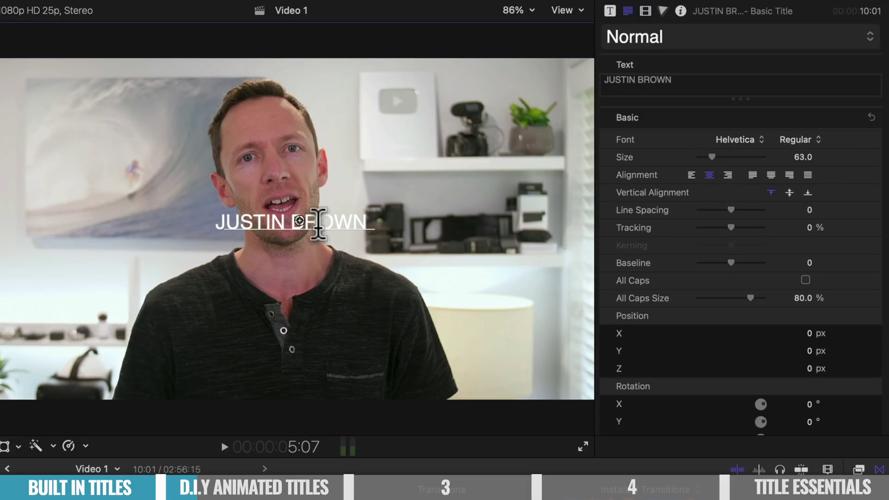
left_click_drag(296, 221, 296, 357)
- Set the title font to Oswald Regular and raise its size to 109
left_click(754, 139)
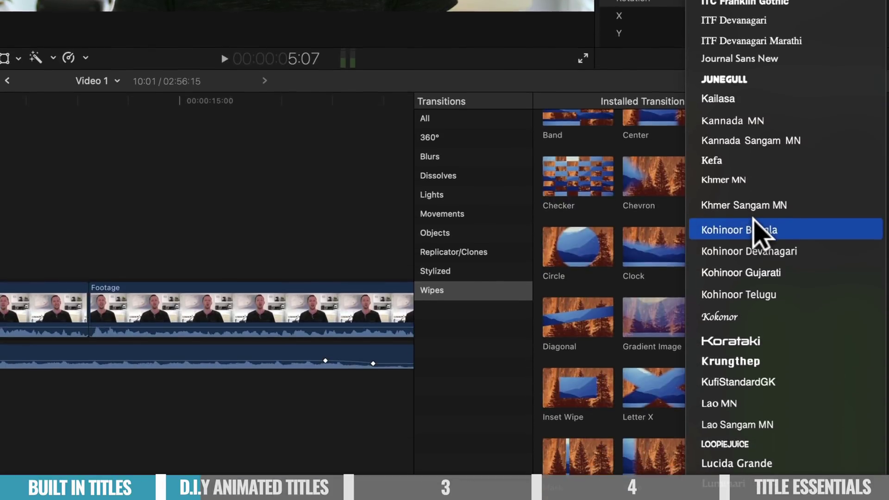
scroll(753, 220, "down", 15)
scroll(753, 220, "up", 10)
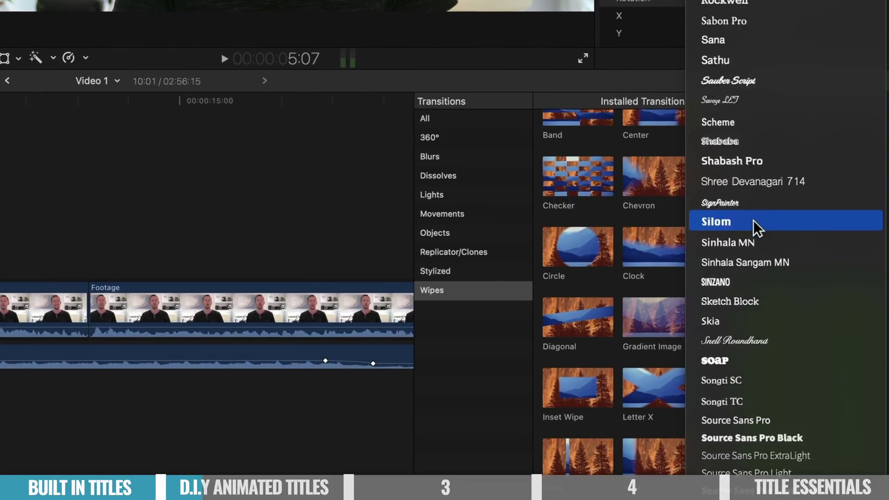
left_click(757, 291)
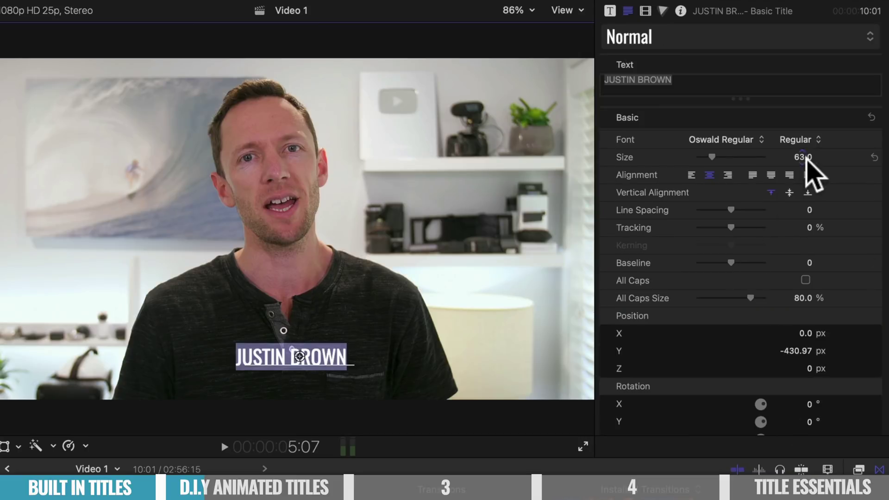
left_click_drag(712, 157, 722, 156)
scroll(695, 361, "down", 5)
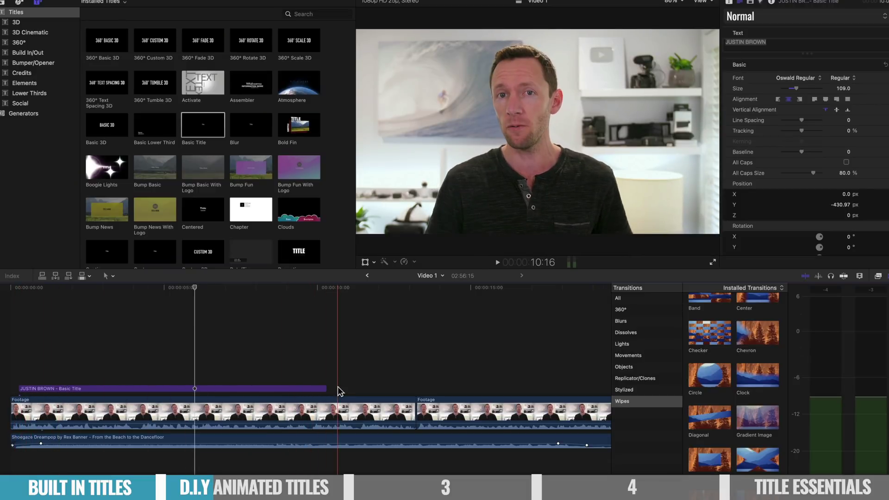
- Preview the Wipe transition and apply it to both ends of the Basic Title clip
scroll(702, 337, "up", 2)
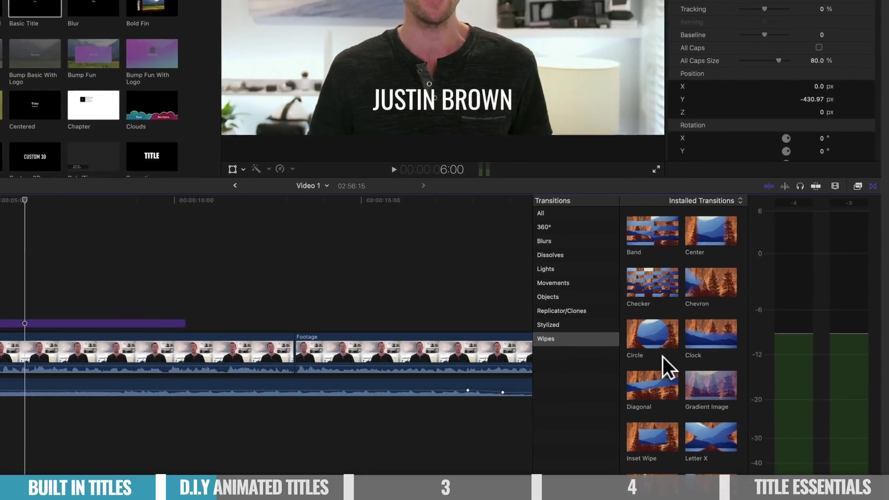
scroll(713, 407, "down", 1)
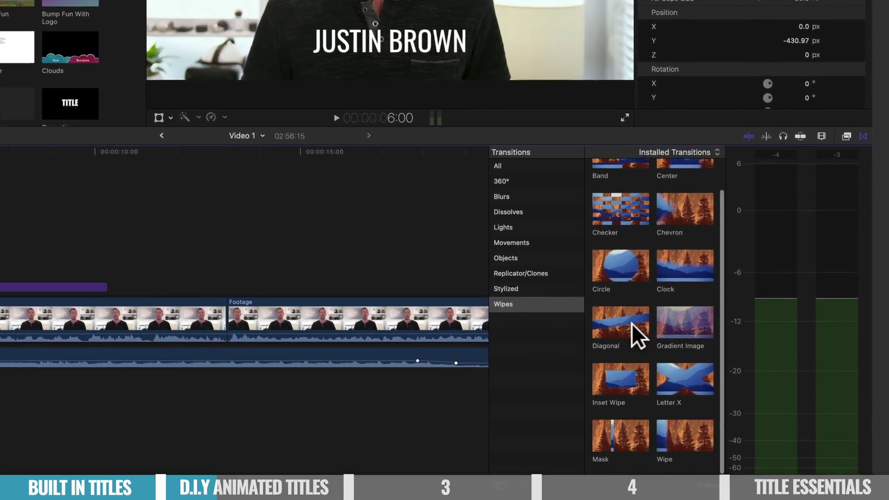
scroll(599, 291, "up", 1)
scroll(598, 287, "down", 1)
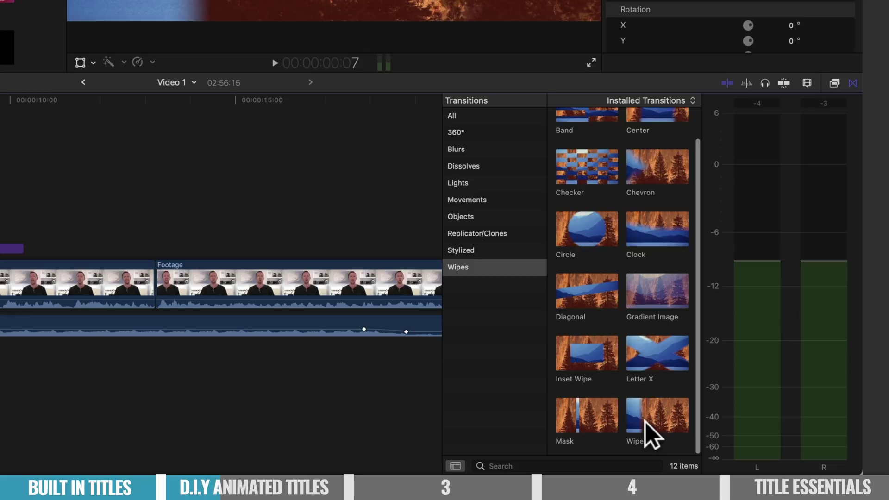
key("space")
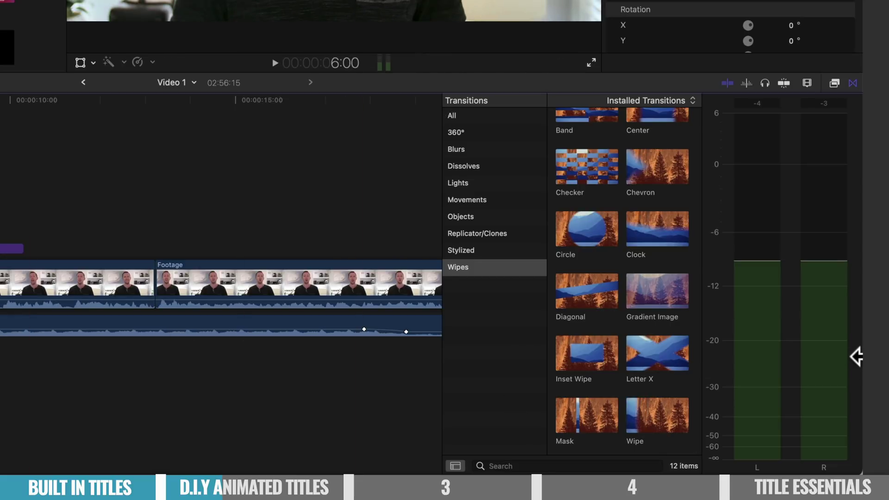
left_click_drag(663, 422, 0, 237)
left_click_drag(222, 283, 206, 288)
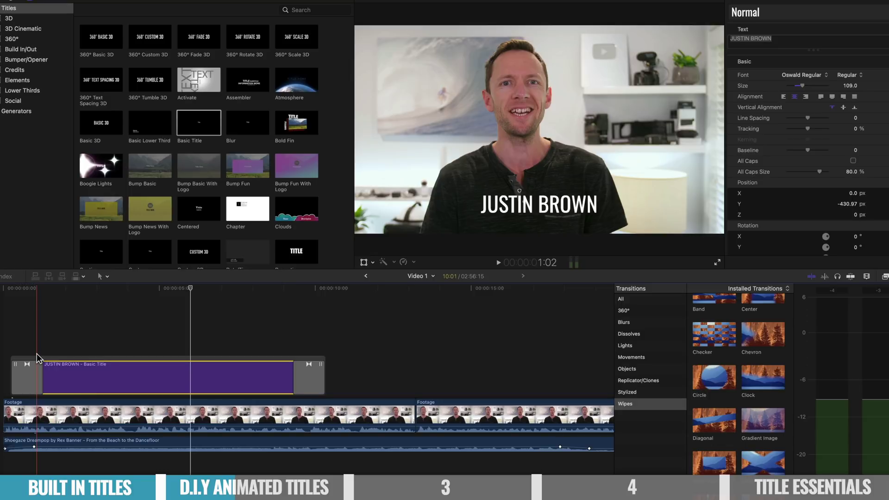
- Lengthen the title's opening Wipe and set its Edge Treatment border to 0
left_click(4, 333)
key("space")
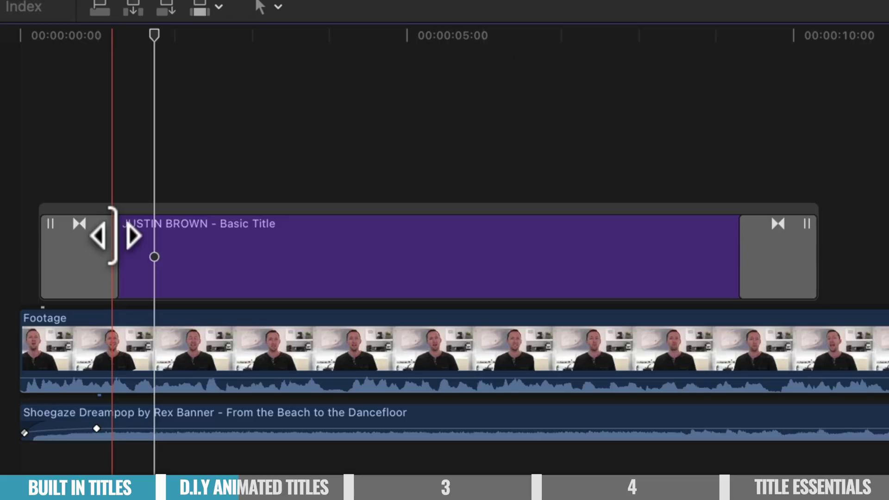
left_click_drag(41, 372, 89, 374)
mouse_move(234, 249)
left_mouse_down()
mouse_move(243, 248)
mouse_move(222, 249)
left_mouse_up()
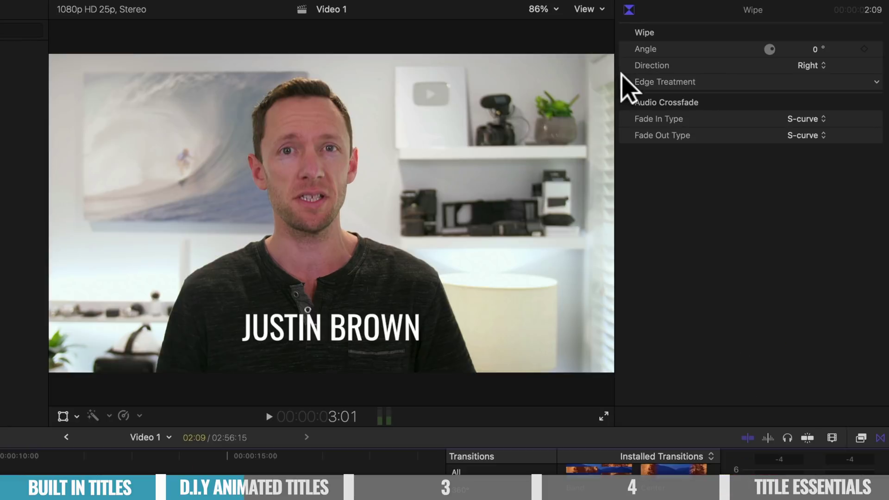
left_click(628, 82)
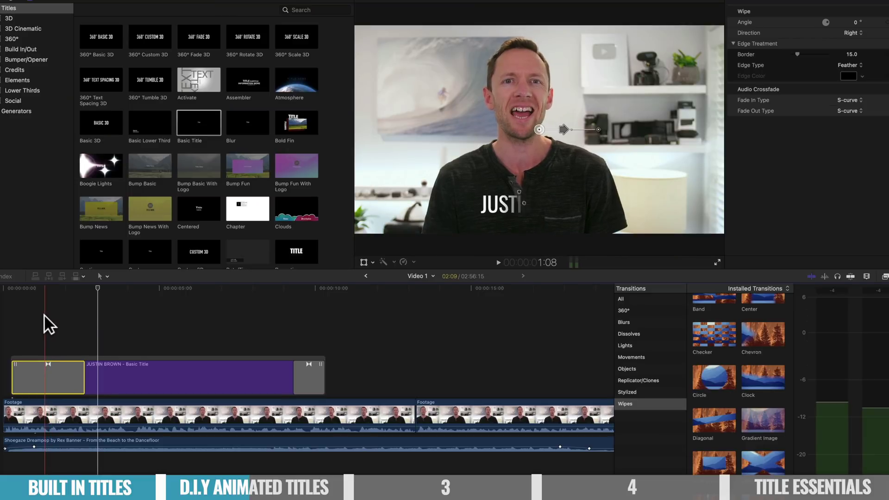
mouse_move(797, 54)
left_mouse_down()
mouse_move(810, 54)
mouse_move(790, 54)
left_mouse_up()
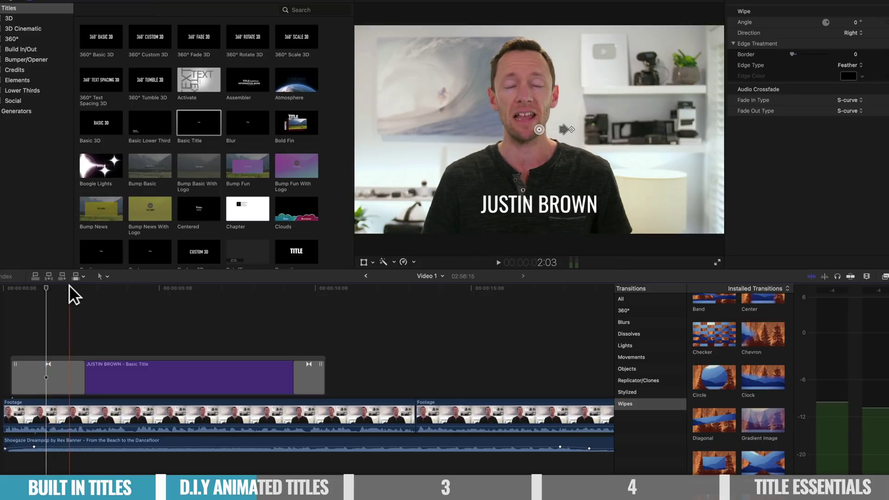
left_click(497, 318)
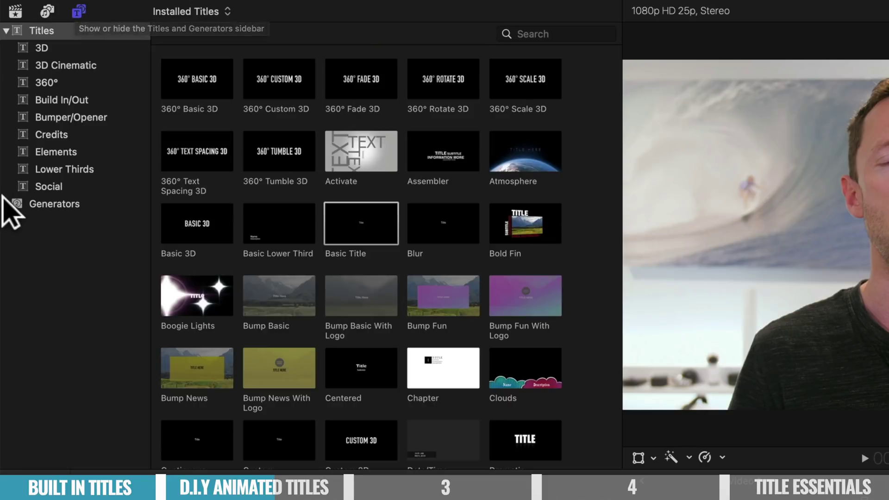
- Place a black Custom solid from Generators > Solids beneath the title clip and select it
left_click(3, 122)
left_click(48, 272)
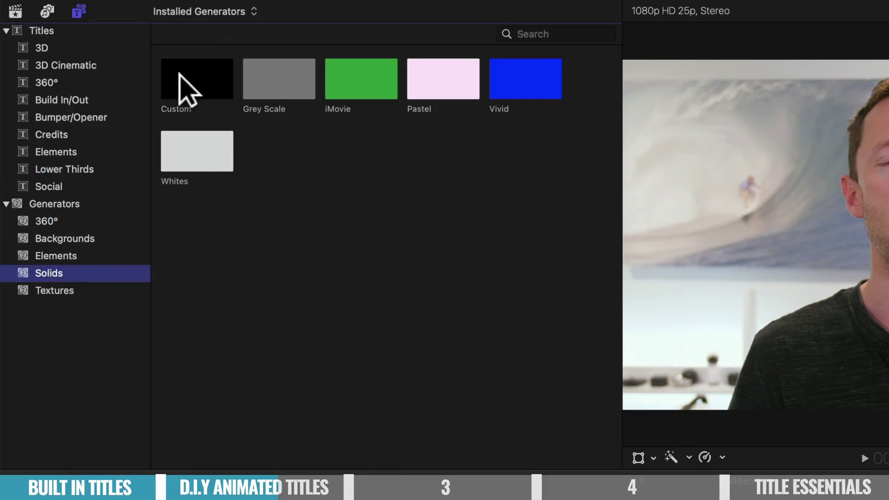
left_click_drag(179, 74, 274, 499)
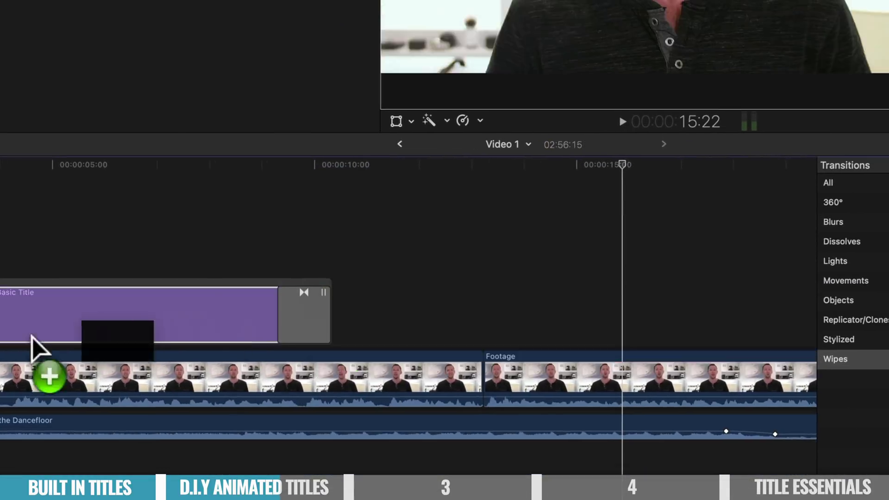
left_click_drag(40, 350, 0, 310)
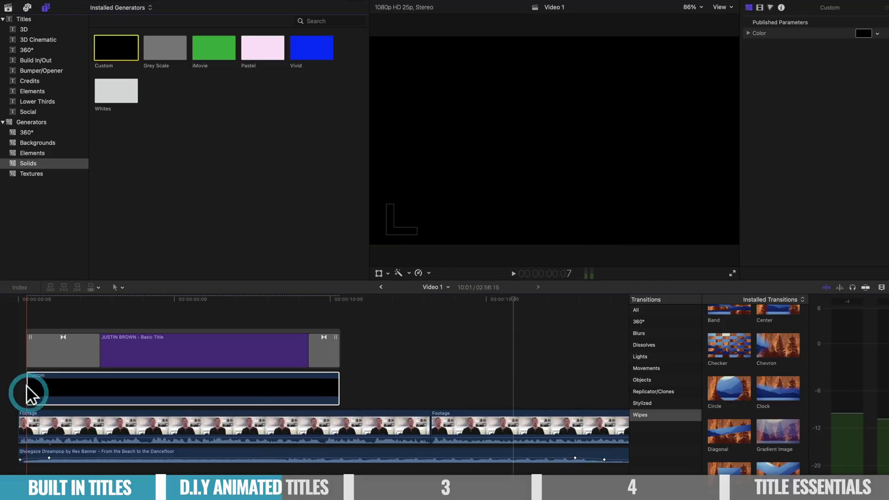
left_click(131, 388)
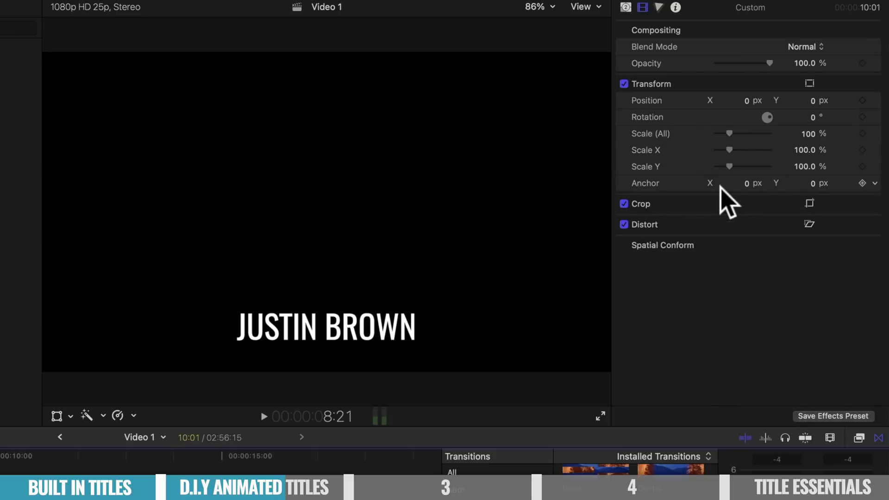
- Shrink the Custom solid into a thin low band, colour it teal, and select the title's opening transition
left_click_drag(729, 148, 719, 168)
left_click_drag(812, 100, 812, 116)
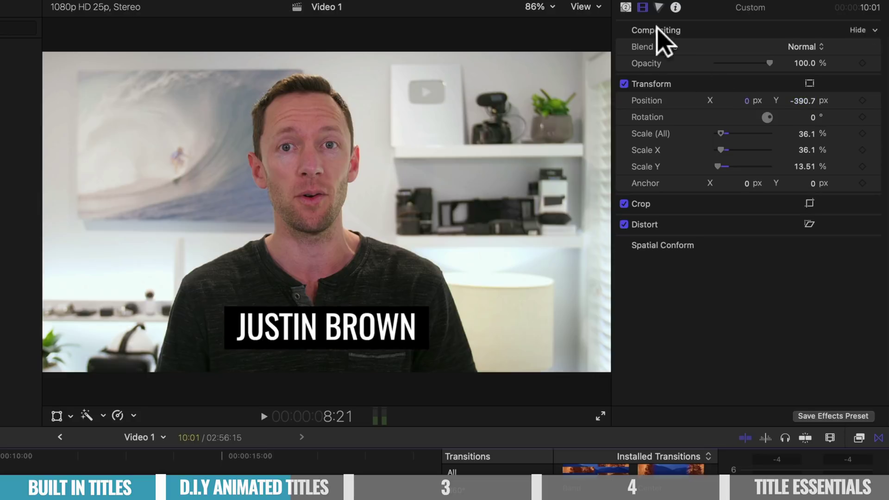
left_click(625, 7)
left_click(803, 47)
left_click(64, 370)
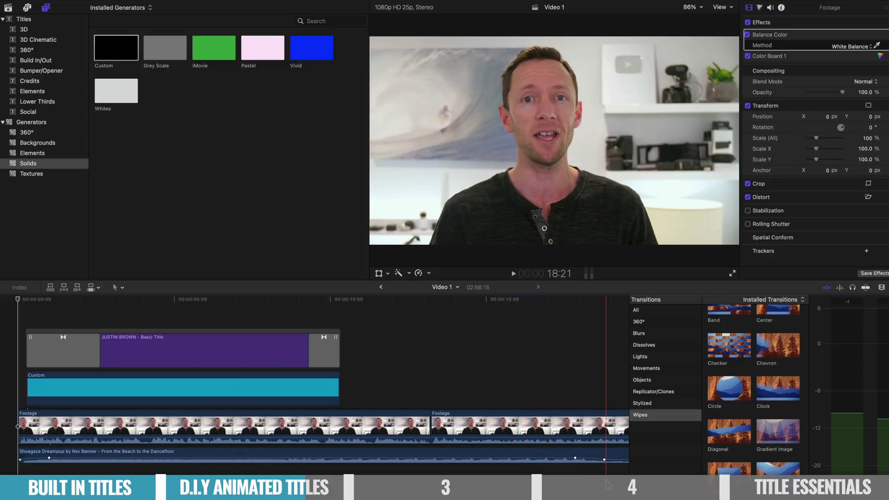
left_click(41, 350)
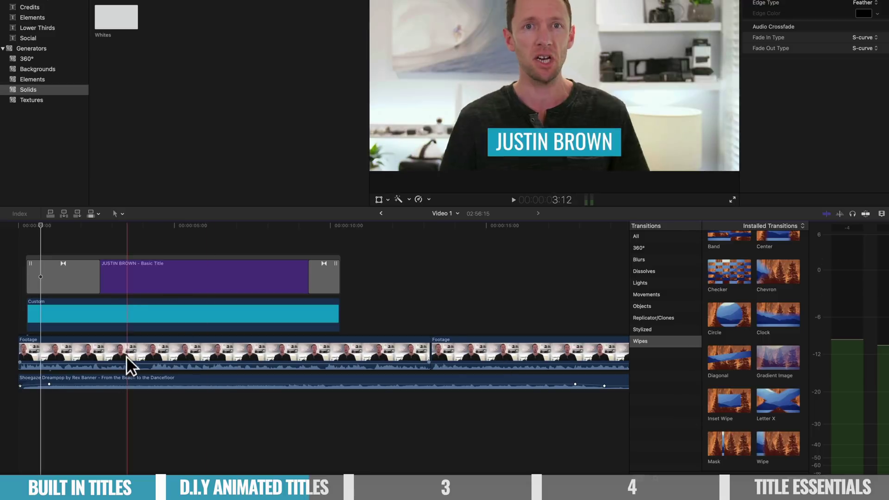
left_click(47, 280)
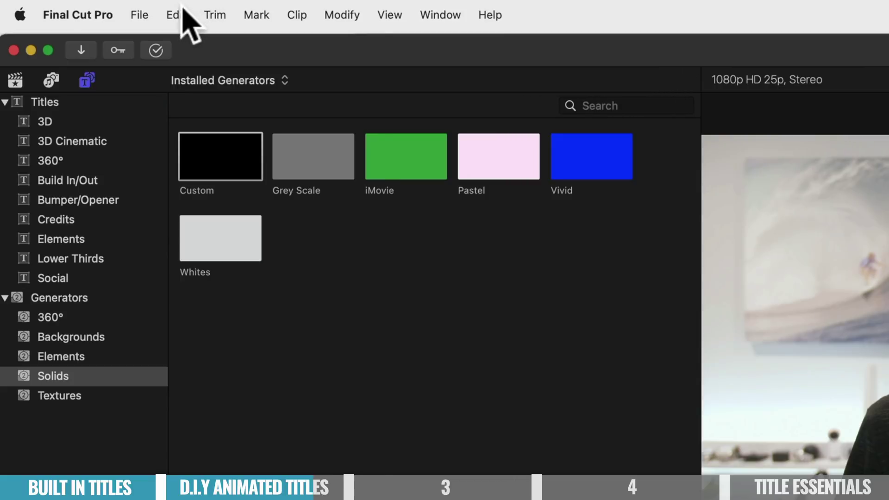
- Copy the title's opening transition and paste it onto the teal Custom background clip
left_click(94, 7)
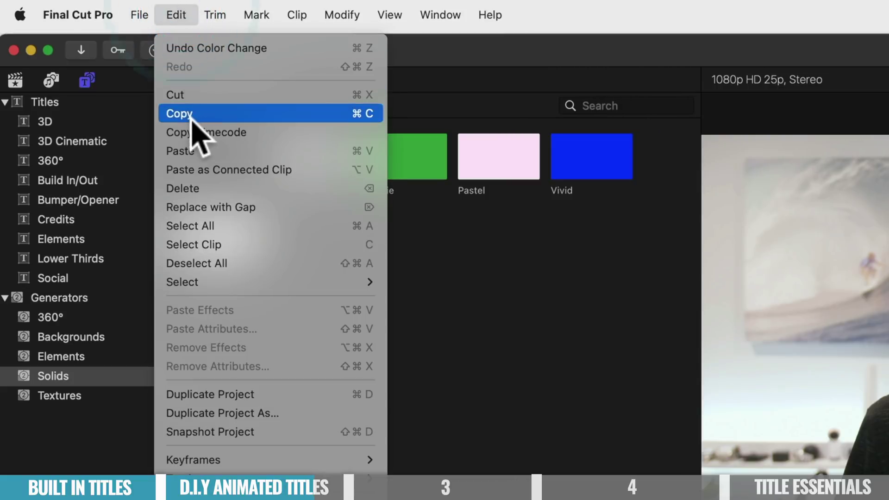
left_click(100, 58)
left_click(78, 290)
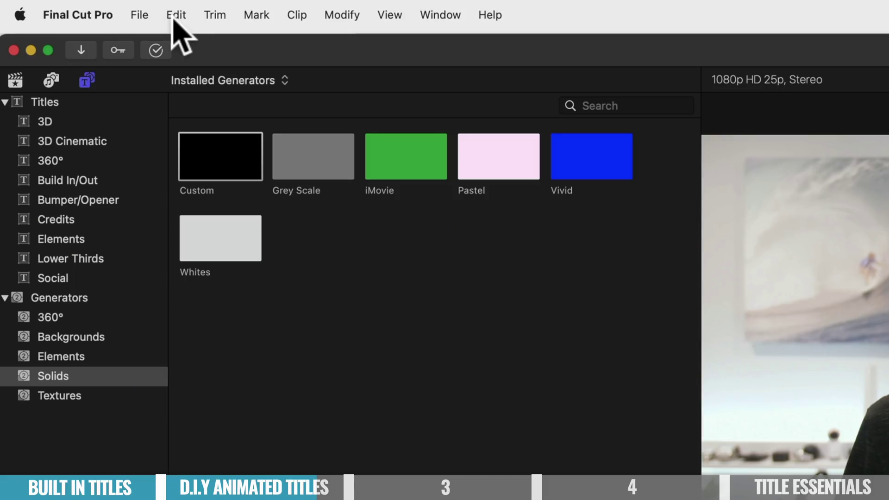
left_click(173, 16)
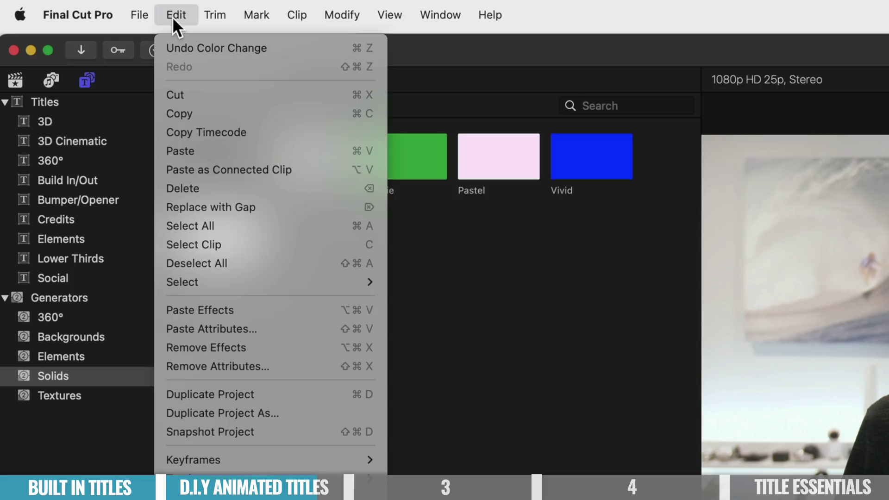
left_click(200, 309)
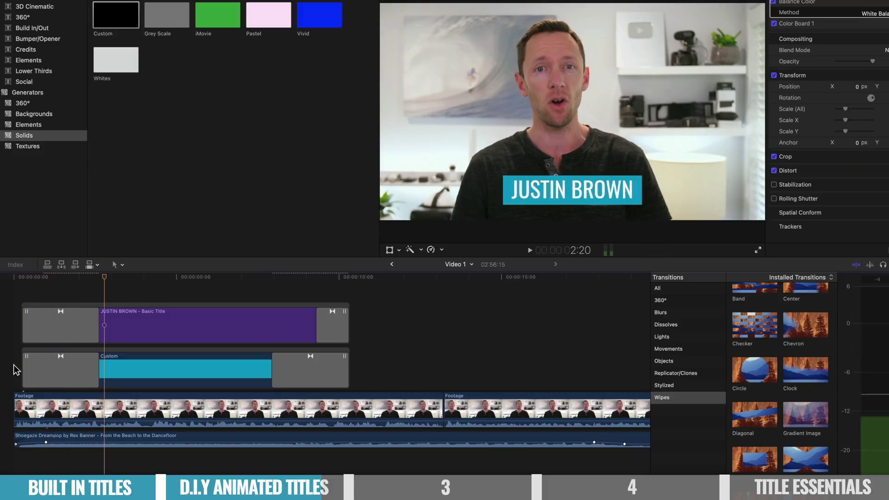
- Start the title 3 frames after the teal bar, check playback, and select both clips
key("Home")
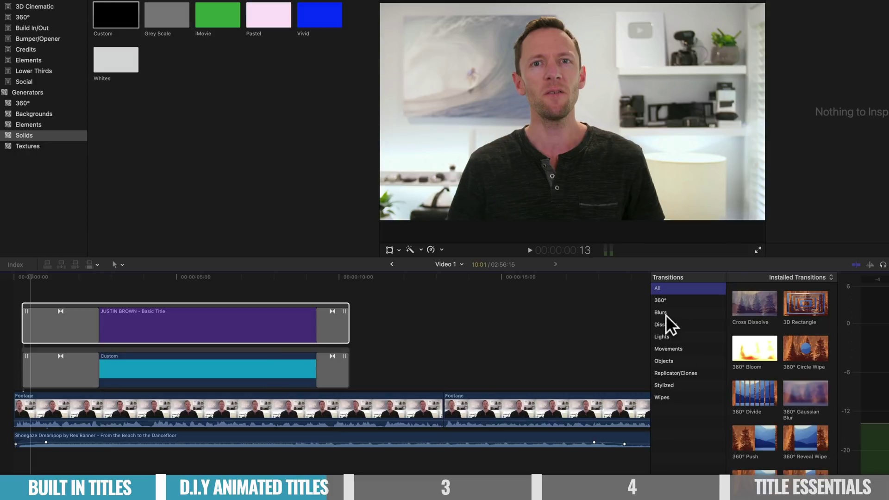
left_click(665, 312)
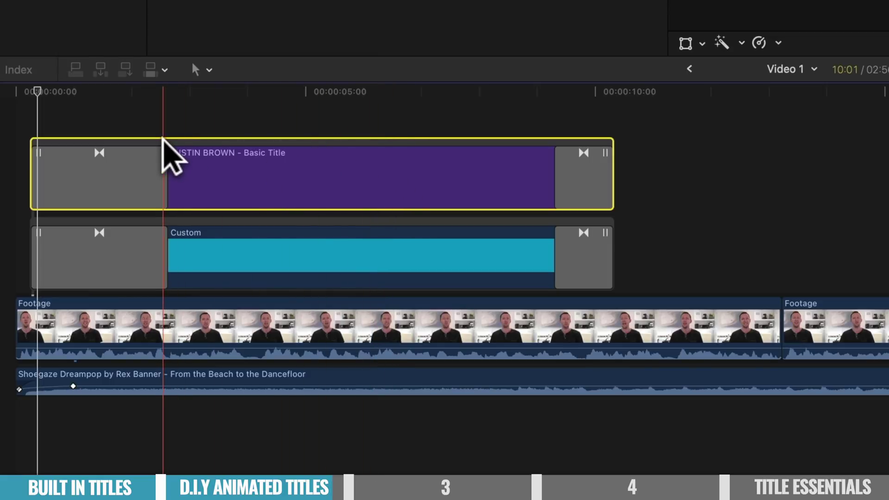
left_click_drag(165, 139, 177, 137)
key("space")
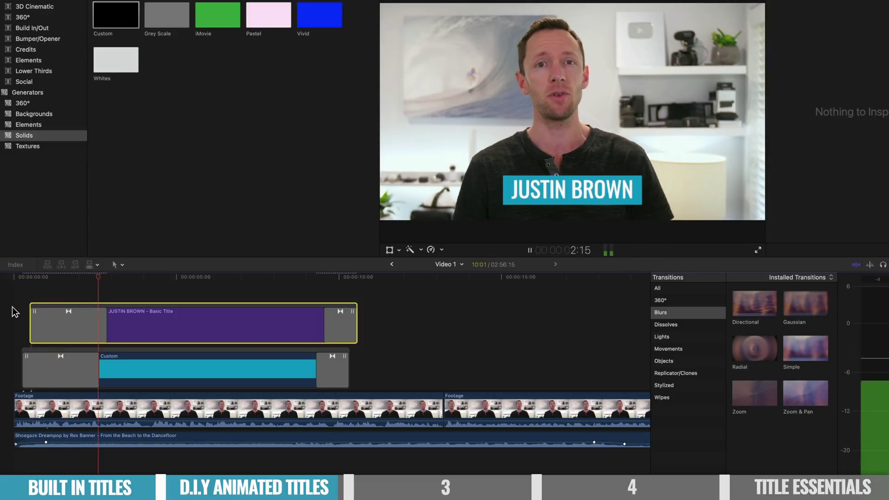
key("space")
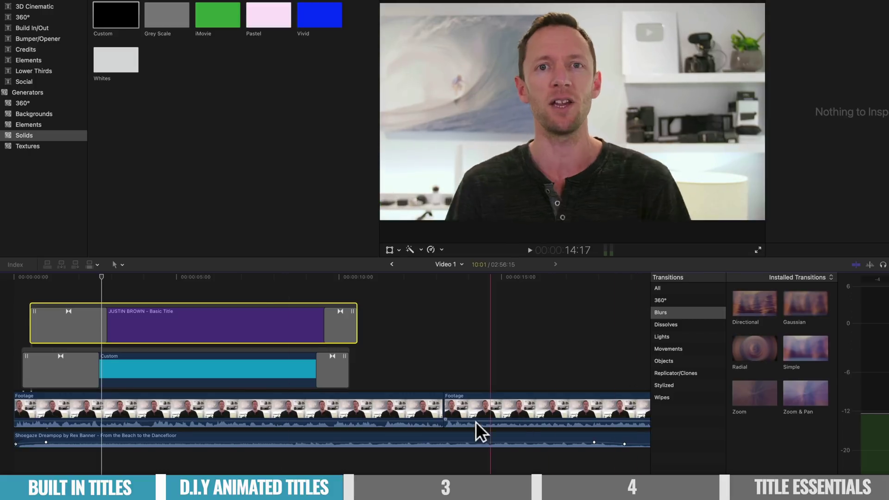
left_click_drag(399, 372, 20, 289)
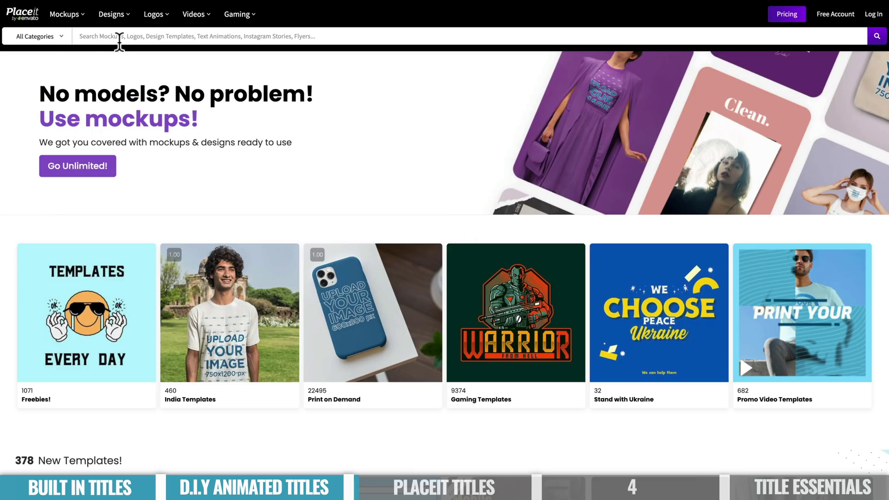
- Search Placeit for 'titles' and open the Minimalistic Intro Maker with Two Text Holders template
left_click(124, 40)
type("title")
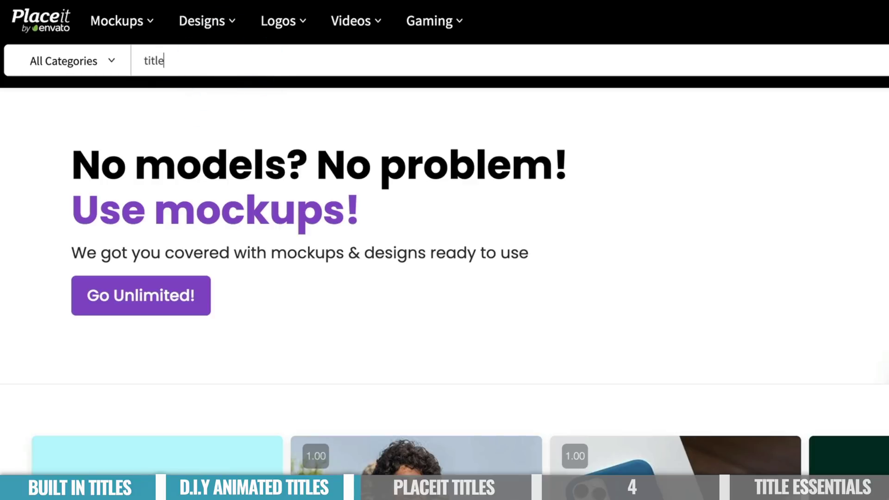
type("s")
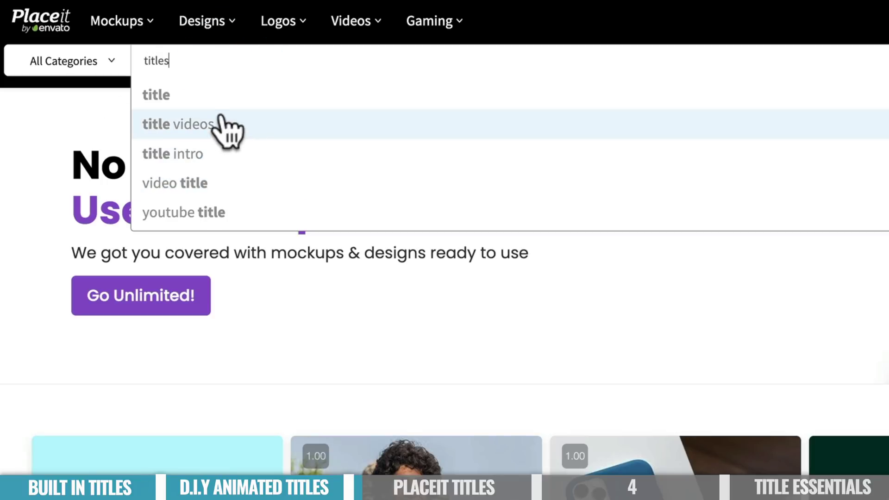
left_click(221, 102)
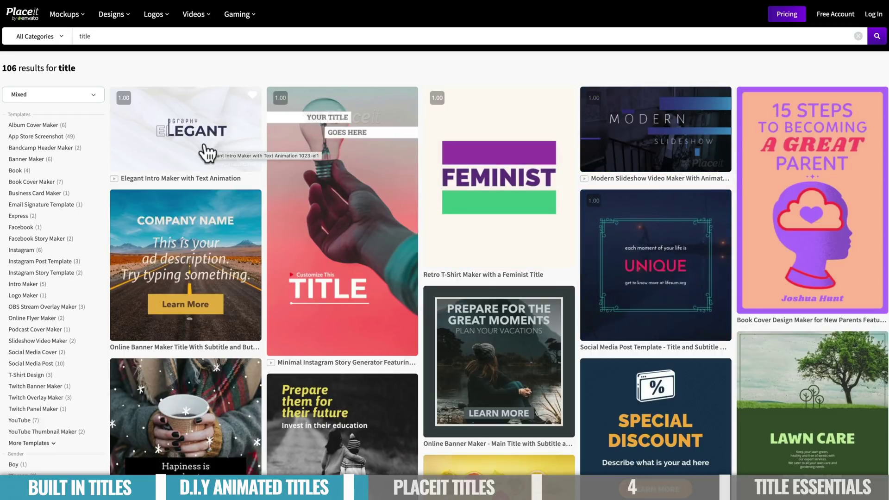
scroll(472, 389, "down", 9)
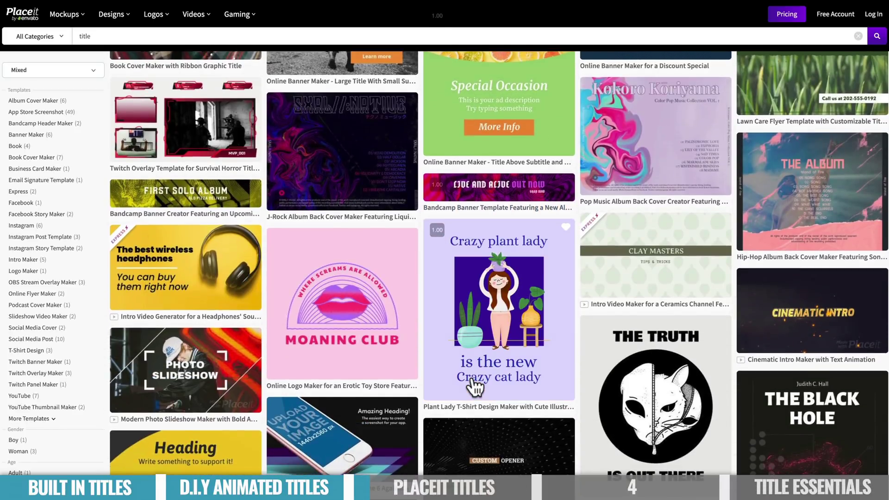
scroll(473, 388, "down", 2)
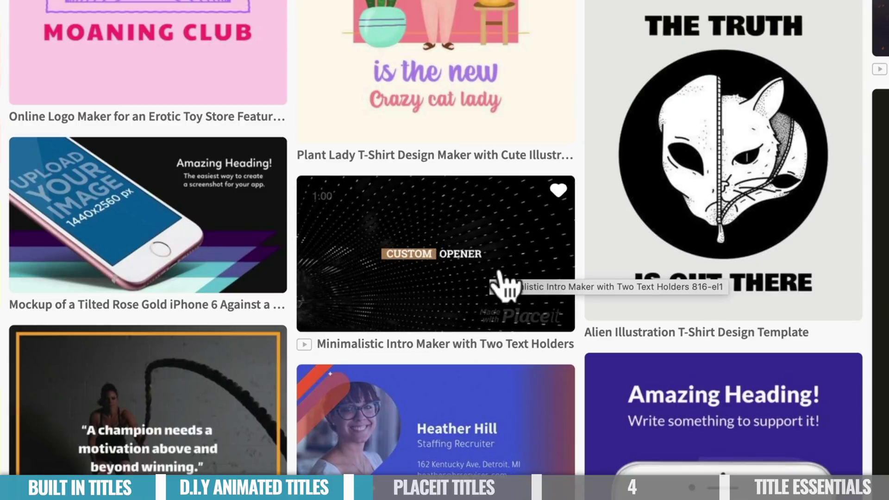
left_click(504, 285)
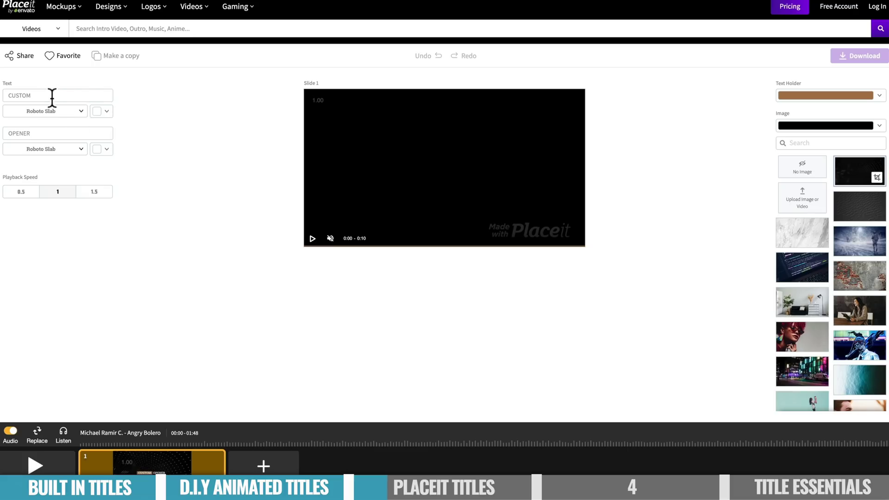
- Replace CUSTOM and OPENER with the presenter's first and last name, then preview the intro
double_click(52, 96)
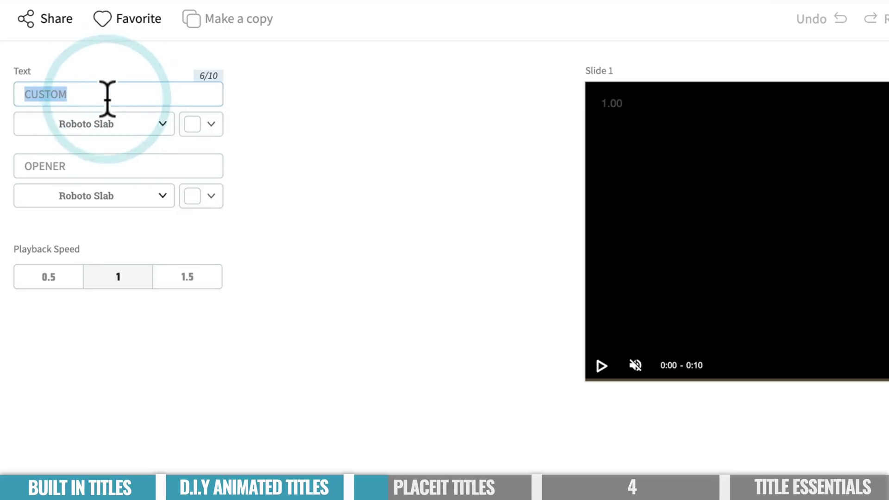
type("JUSTIN")
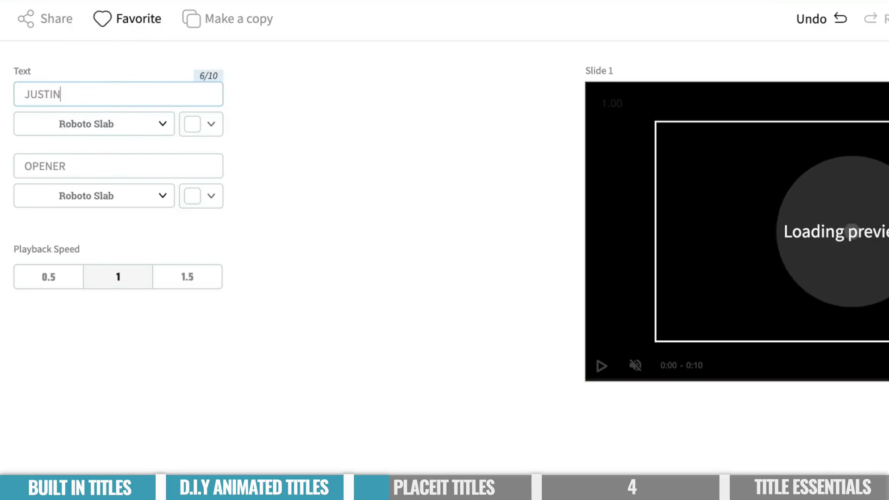
left_click(84, 167)
double_click(83, 167)
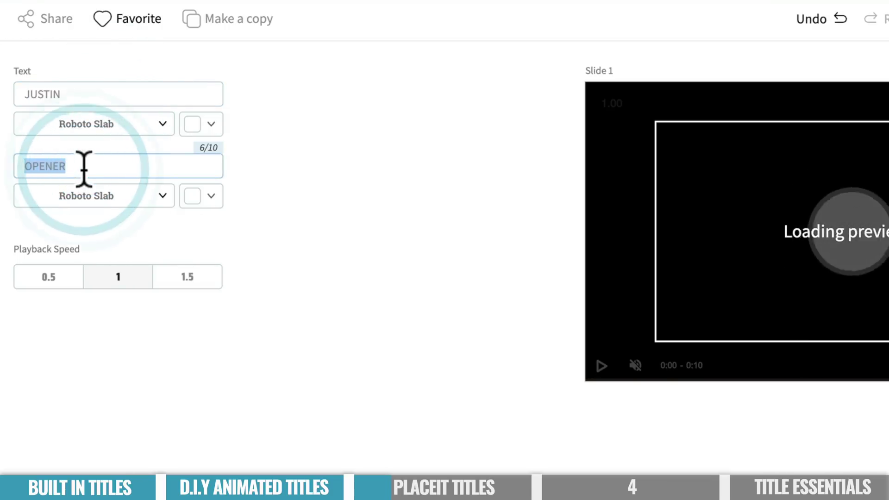
type("BROWN")
left_click(601, 366)
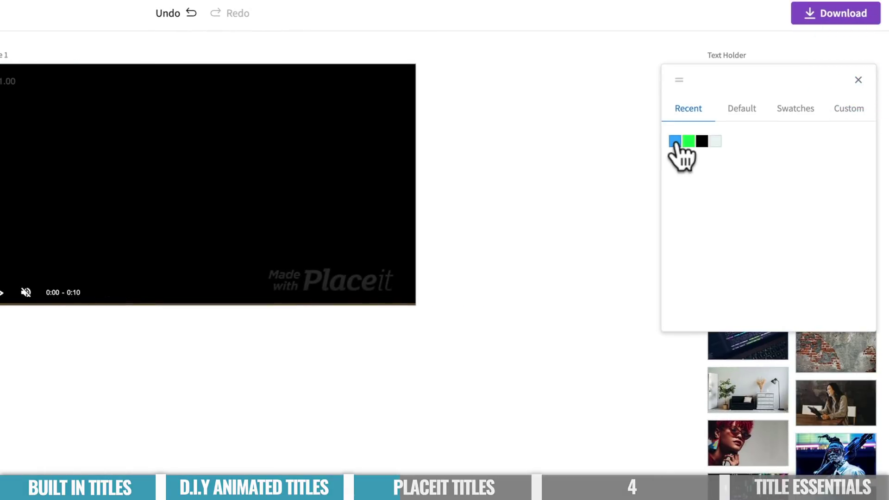
- Colour the text holder blue and turn off the background music
left_click(675, 142)
left_click(576, 218)
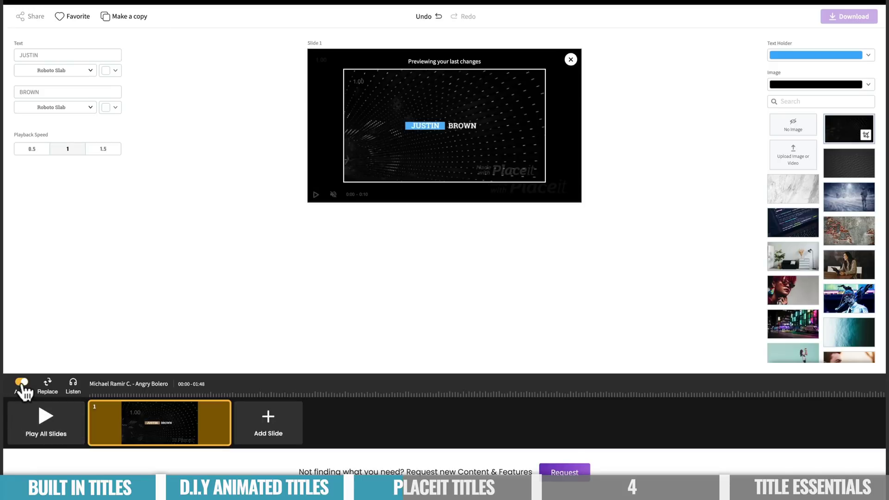
left_click(21, 382)
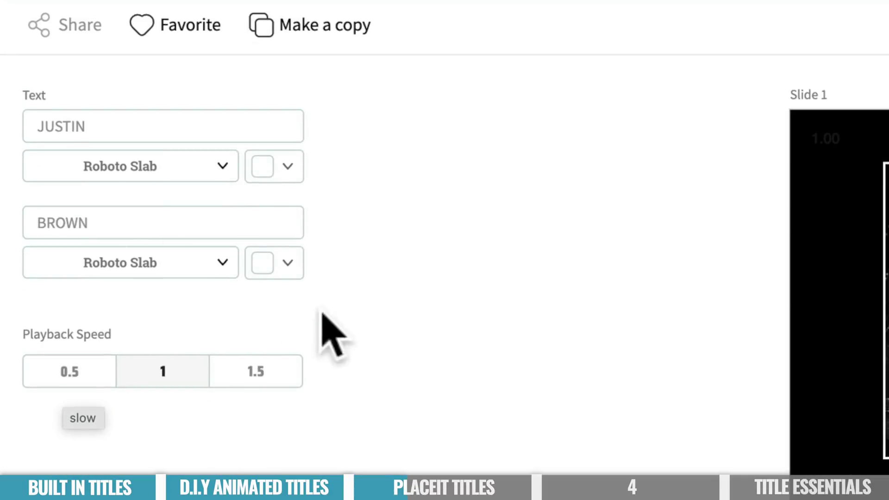
- Browse the JUSTIN line's fonts but keep Roboto Slab, then set the background to the marble image
left_click(223, 168)
scroll(188, 366, "down", 10)
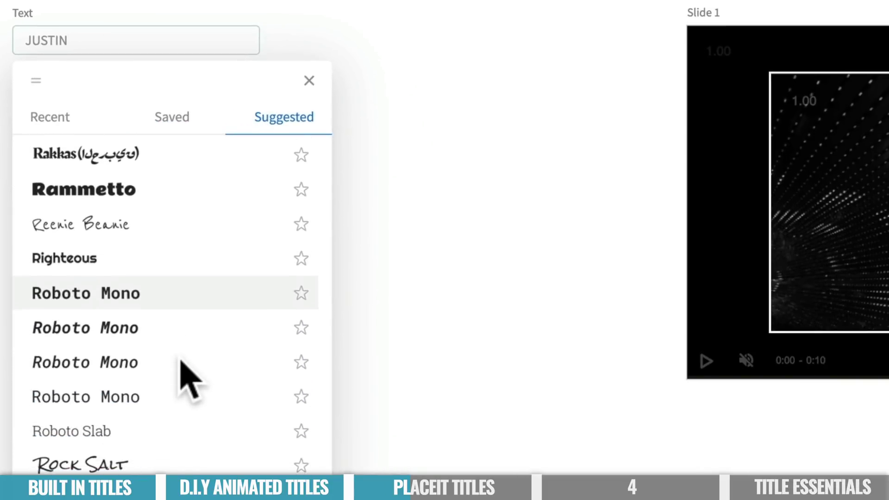
scroll(181, 364, "down", 3)
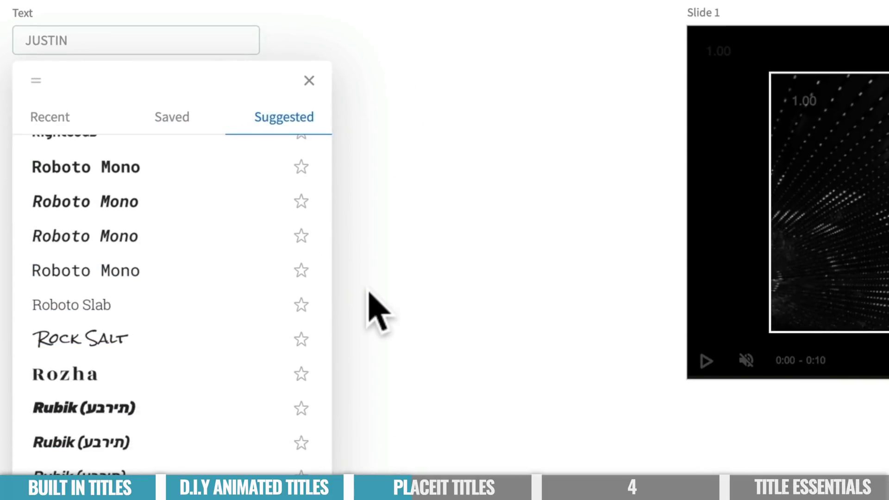
left_click(369, 307)
left_click(803, 231)
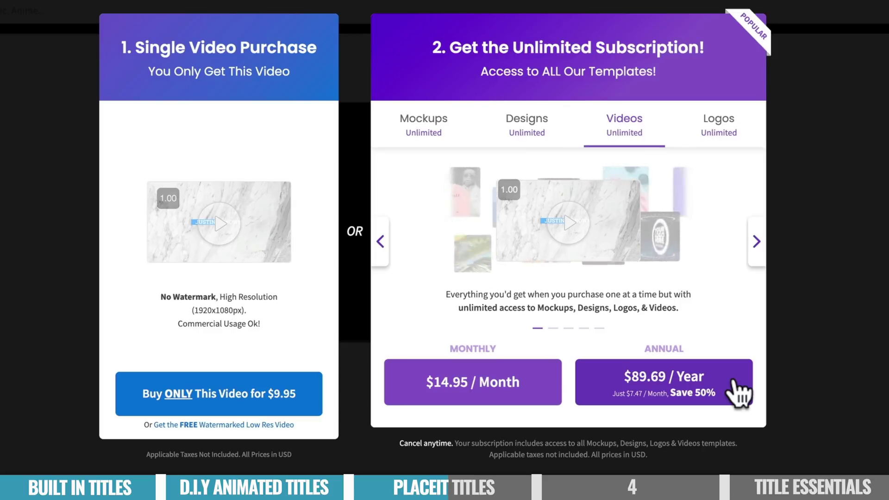
- Review the subscription's mockup, design and logo contents, then drag the downloaded intro mp4 into the timeline
left_click(419, 124)
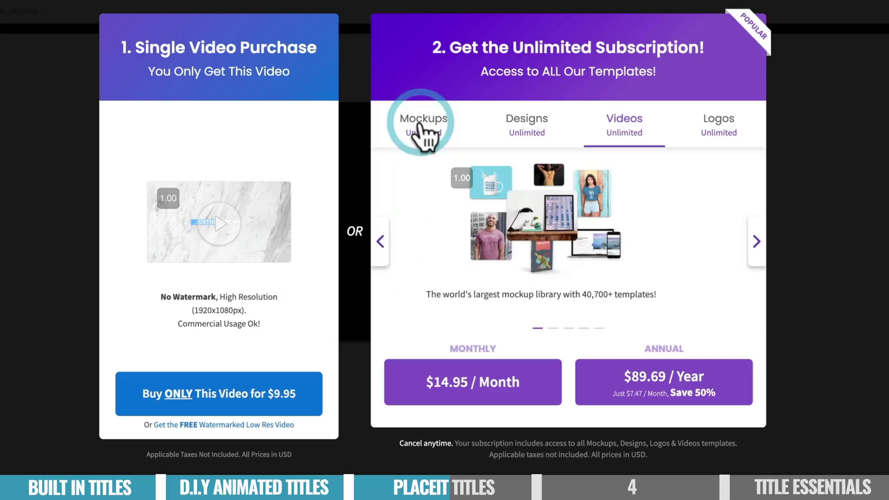
left_click(527, 135)
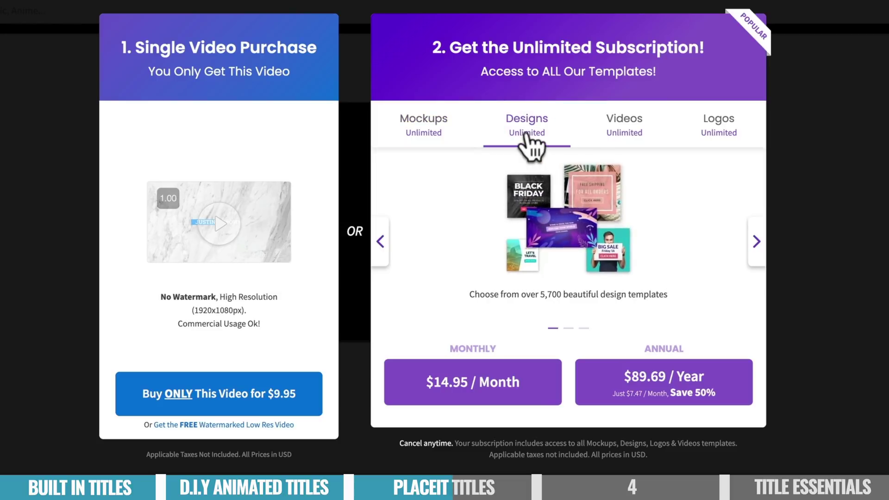
left_click(719, 124)
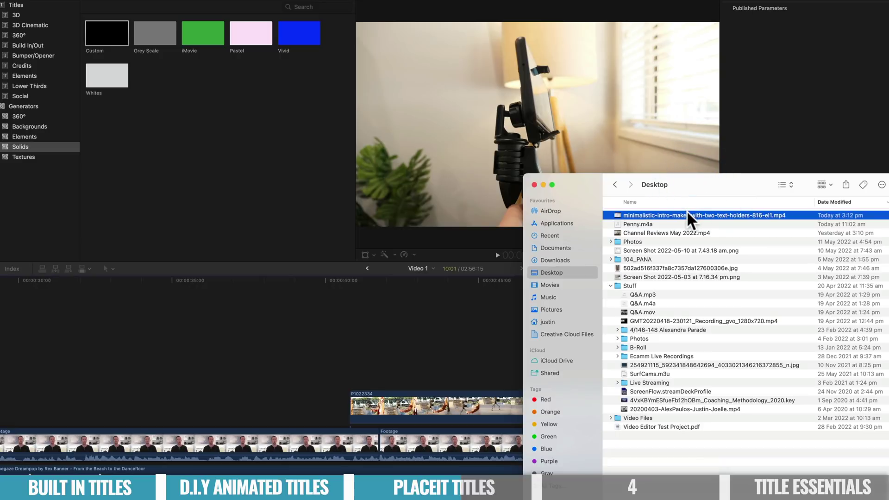
left_click_drag(687, 212, 34, 374)
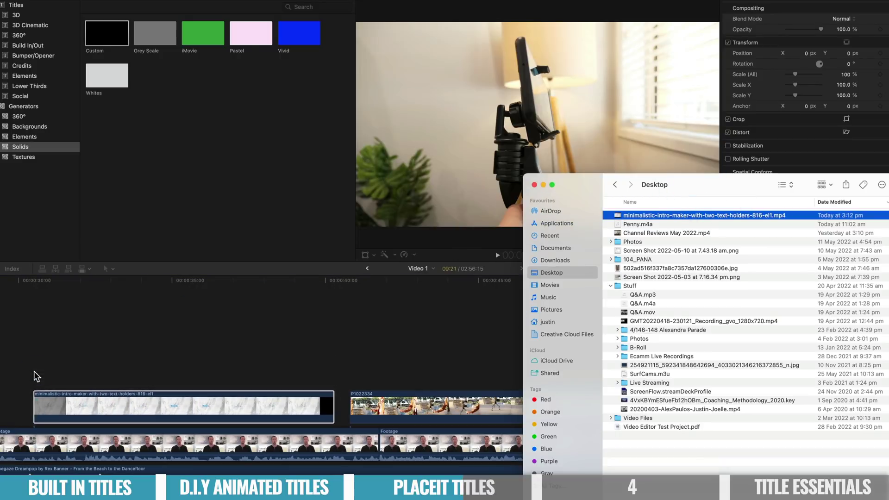
- Drop the Placeit intro clip above the talking-head footage and play it through once
left_click(20, 341)
key("space")
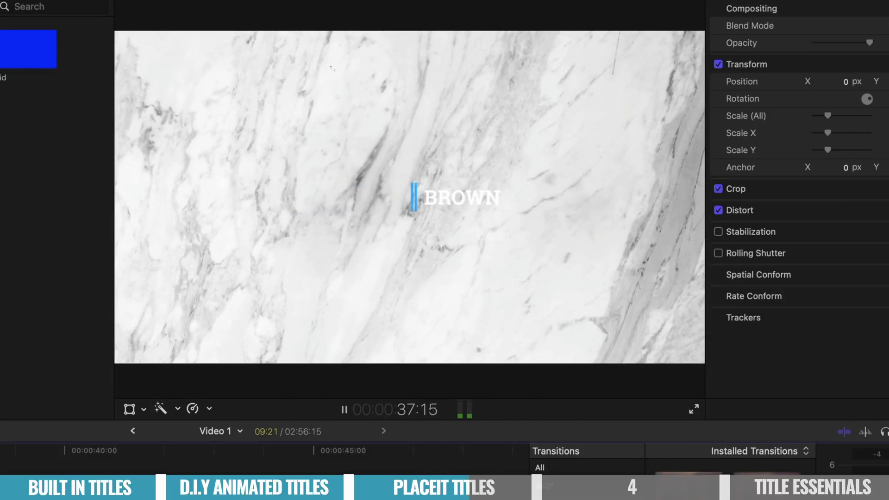
key("space")
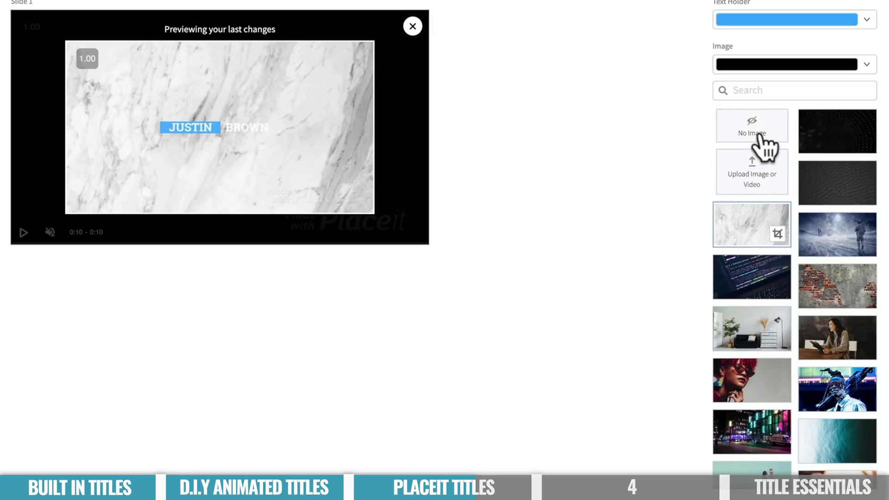
- Set the Image to No Image with a solid green background, then download that version
left_click(805, 174)
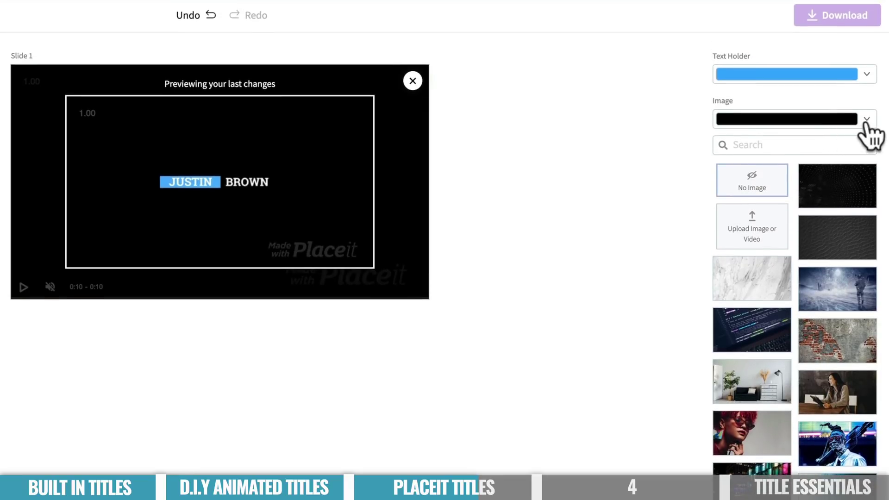
left_click(867, 119)
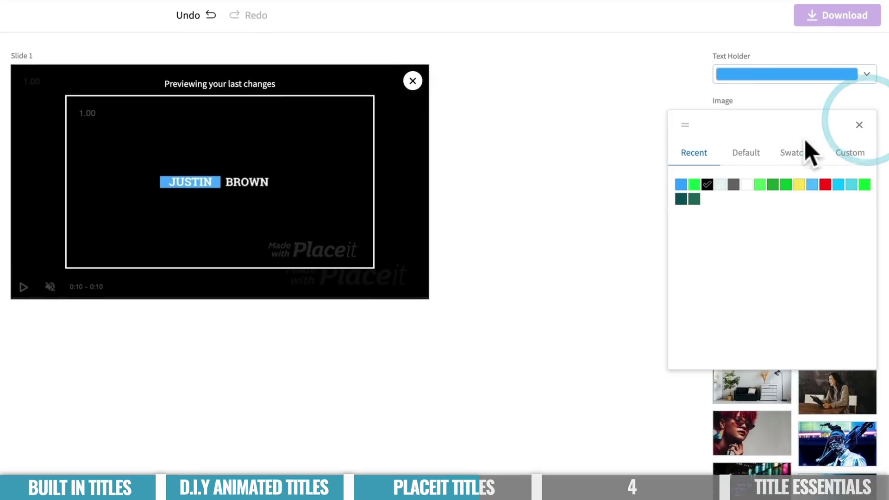
left_click(693, 184)
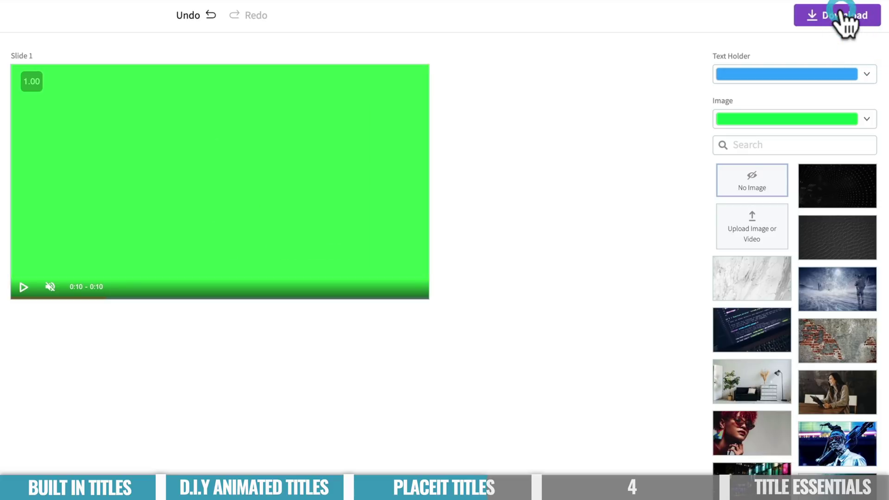
left_click(841, 14)
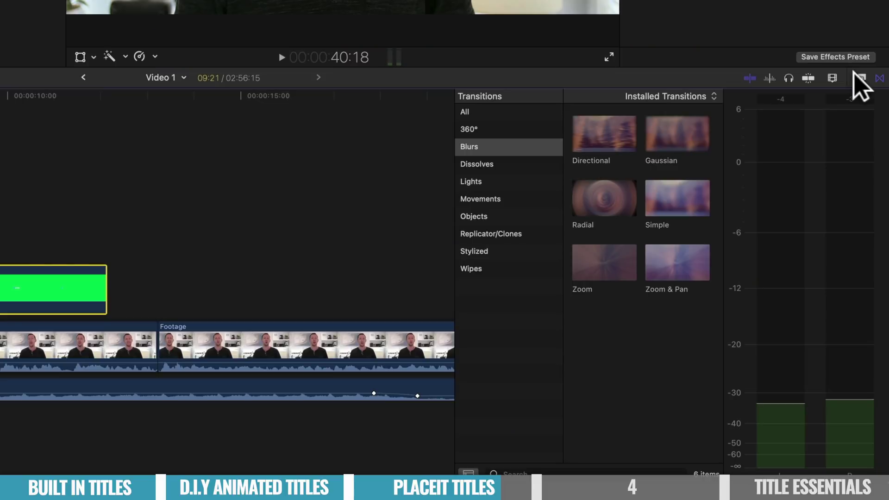
- Apply the Keyer effect from the Keying category to the green title clip
left_click(860, 79)
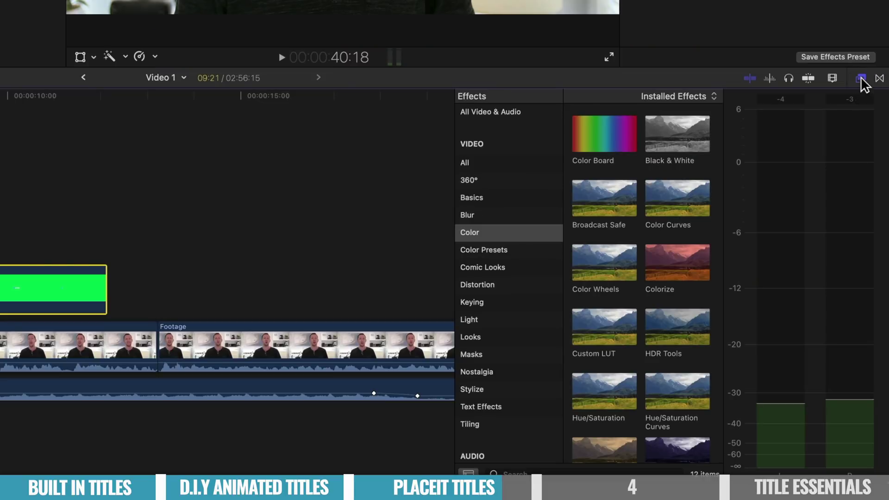
left_click(501, 304)
left_click_drag(607, 130, 359, 287)
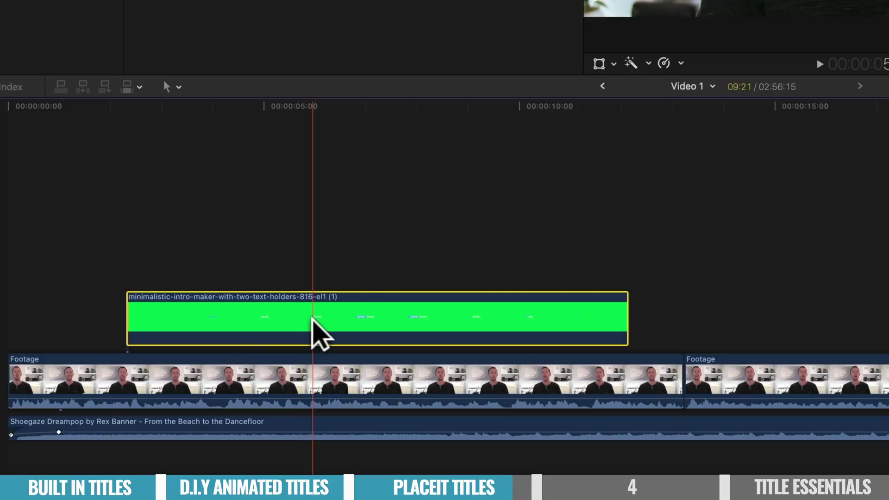
- Shift the title clip earlier and lower JUSTIN BROWN to Position Y -427.3 px
left_click_drag(312, 319, 220, 325)
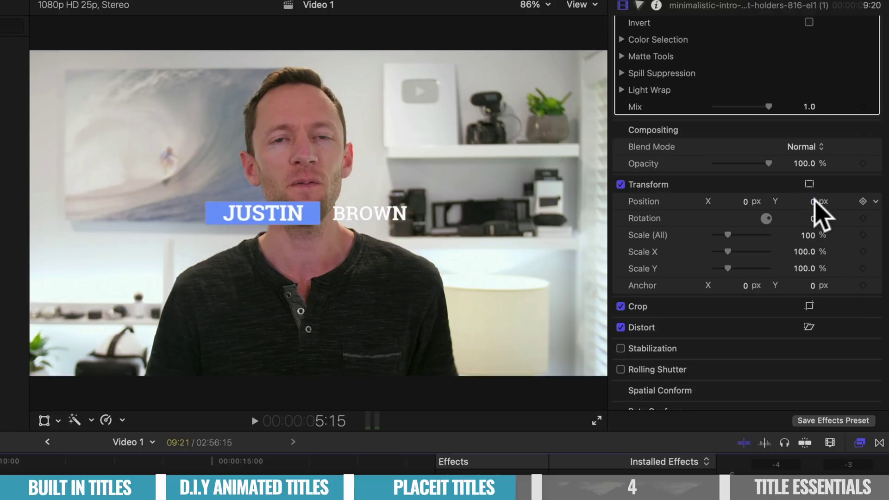
left_click_drag(814, 202, 814, 274)
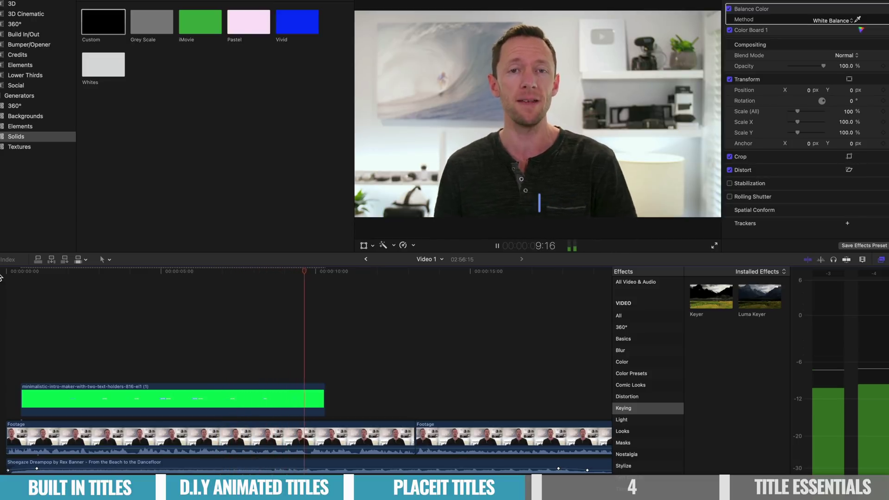
key("space")
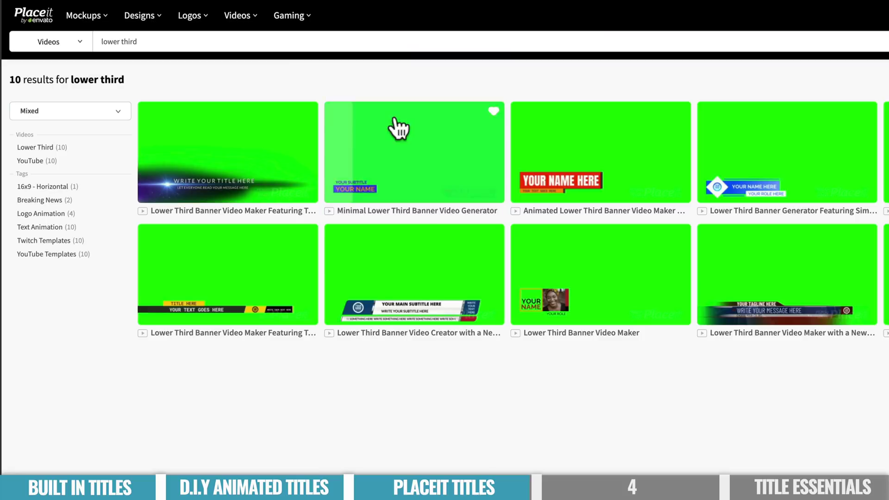
mouse_move(359, 165)
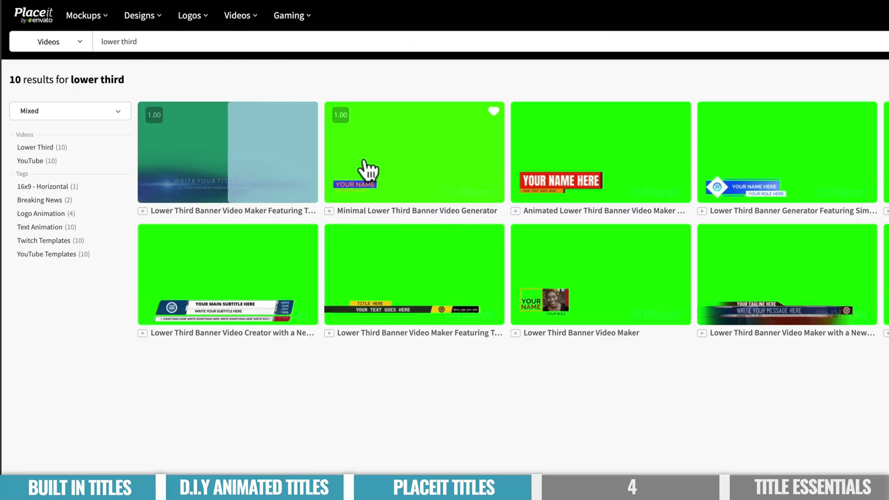
mouse_move(649, 190)
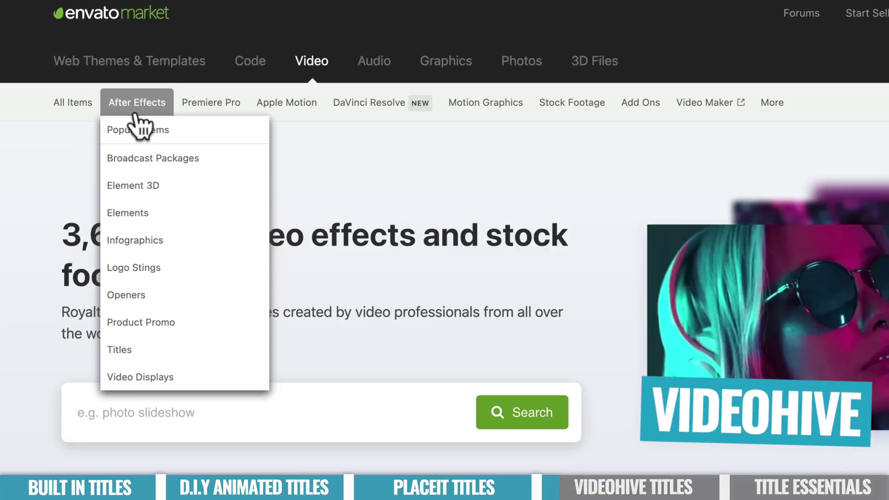
- Browse Envato's Video category menus, then Google 'FINAL CUT PRO MOTION GRAPHICS'
mouse_move(217, 115)
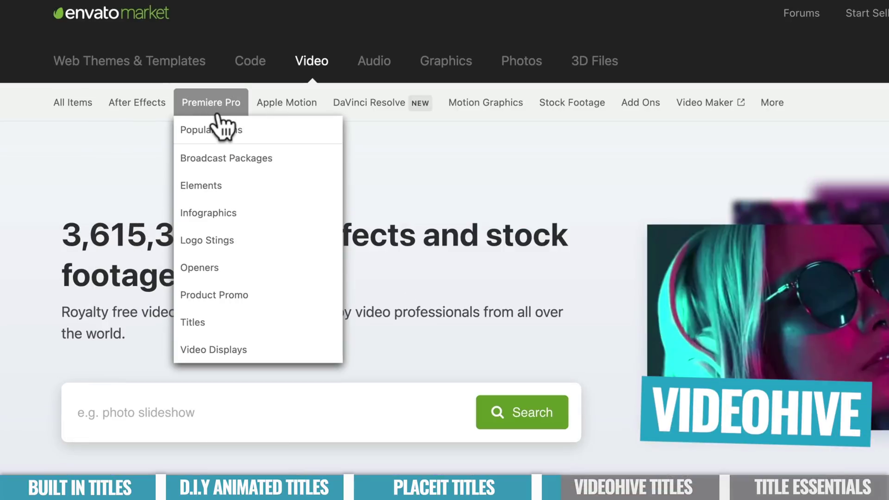
mouse_move(297, 110)
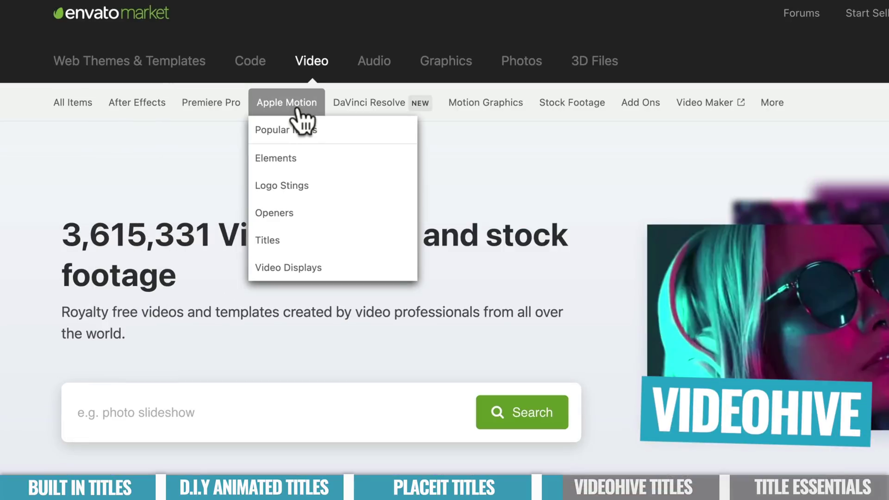
mouse_move(369, 108)
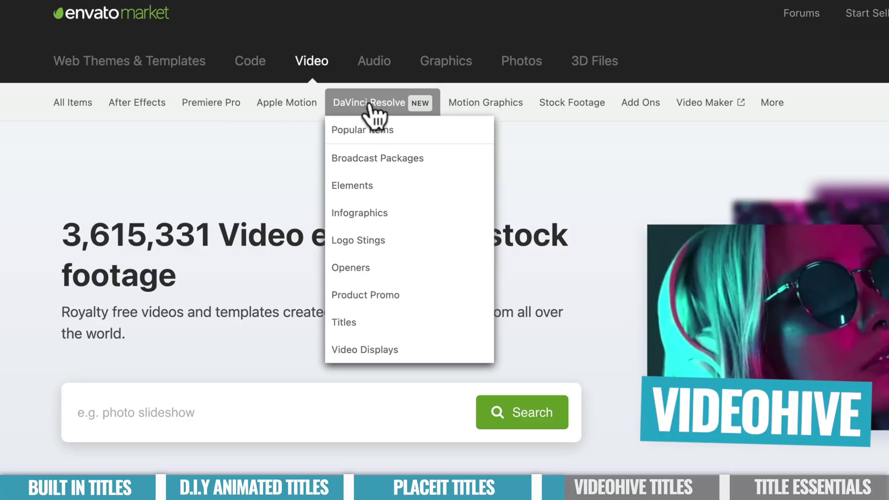
mouse_move(493, 107)
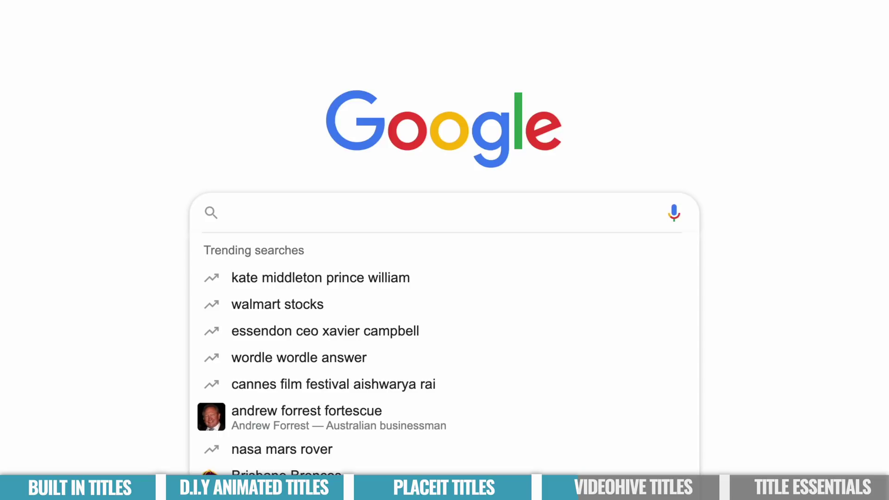
type("FI")
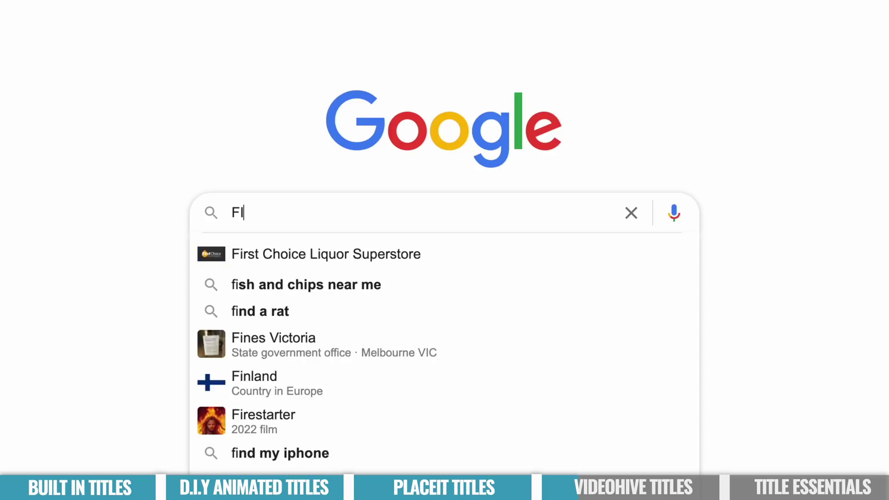
type("NAL CUT PRO")
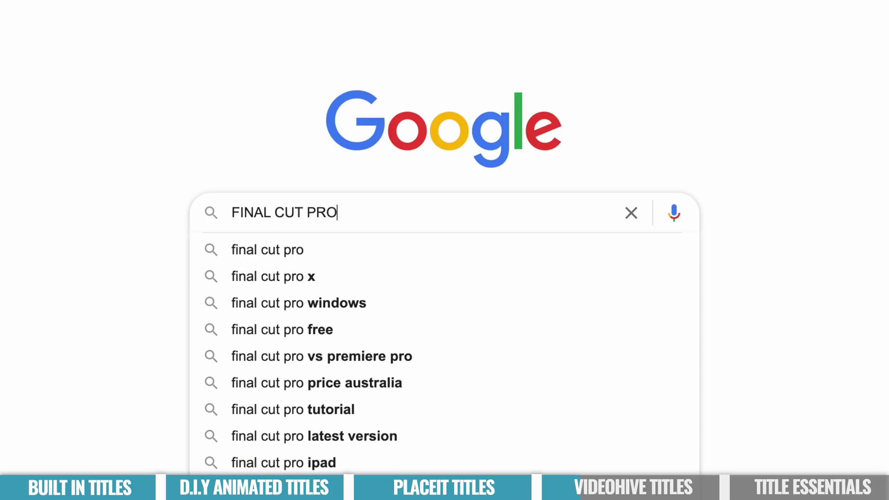
type(" MOTION GRAPHICS")
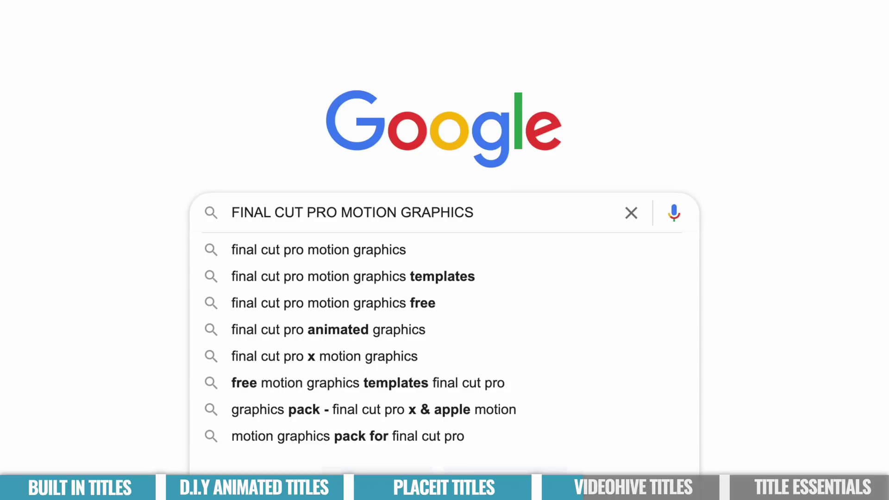
key("Return")
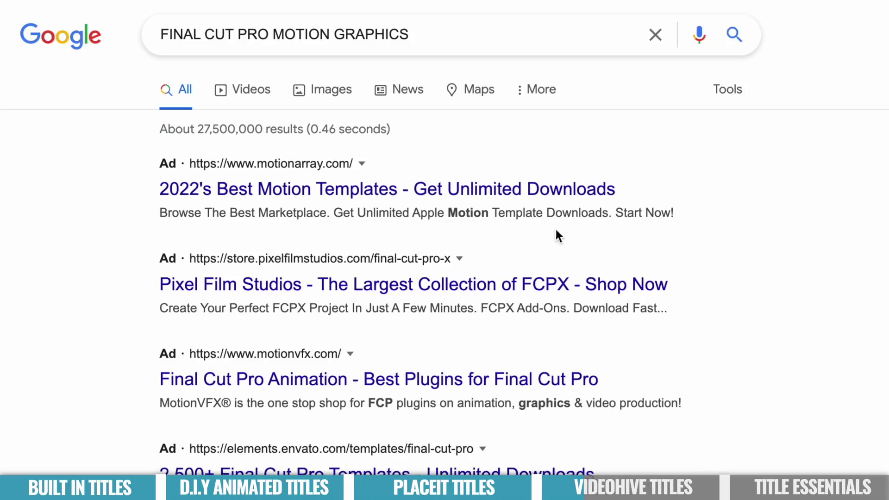
- Scroll through Motion Array's Final Cut Pro templates, then go back to Envato Market's Video page
left_click(518, 187)
scroll(866, 126, "down", 5)
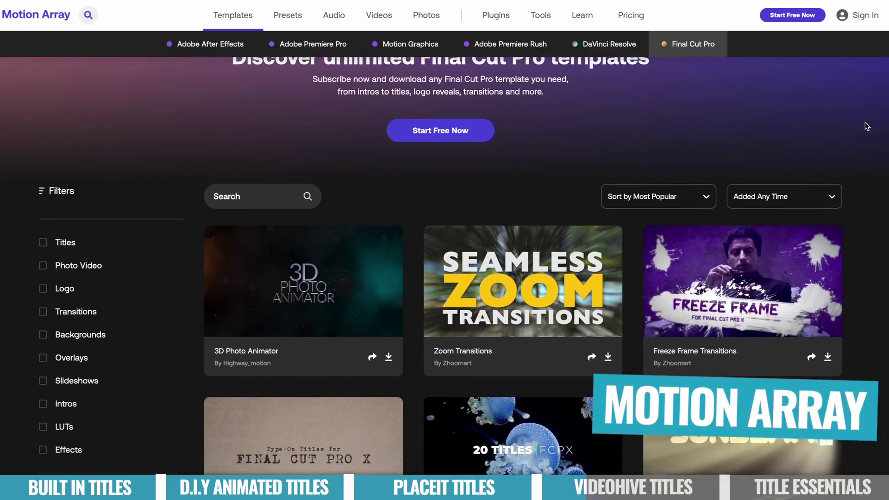
scroll(866, 125, "down", 3)
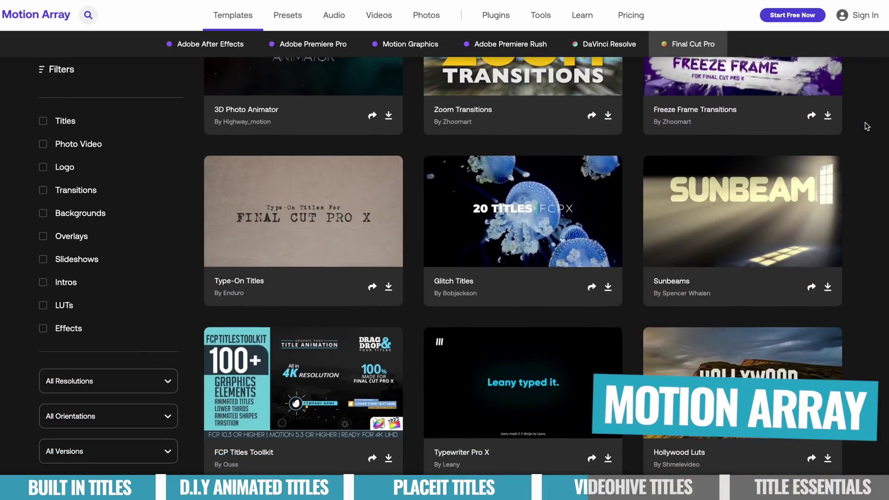
left_click(423, 251)
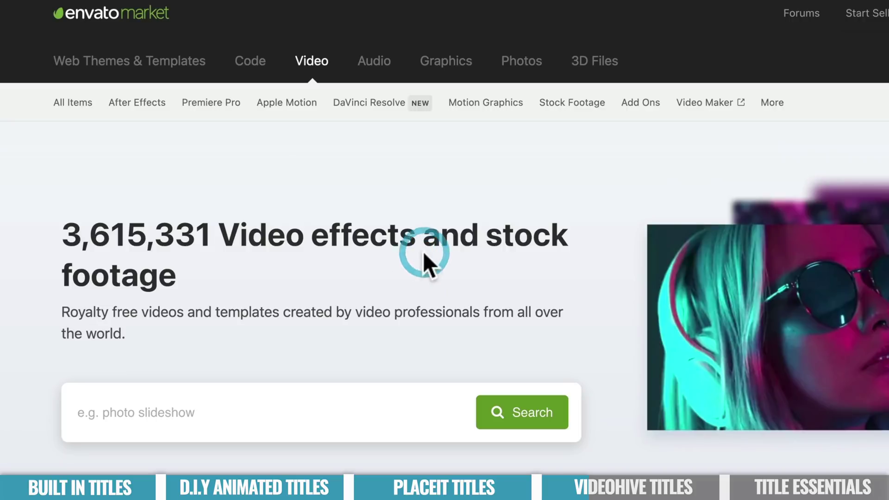
mouse_move(157, 110)
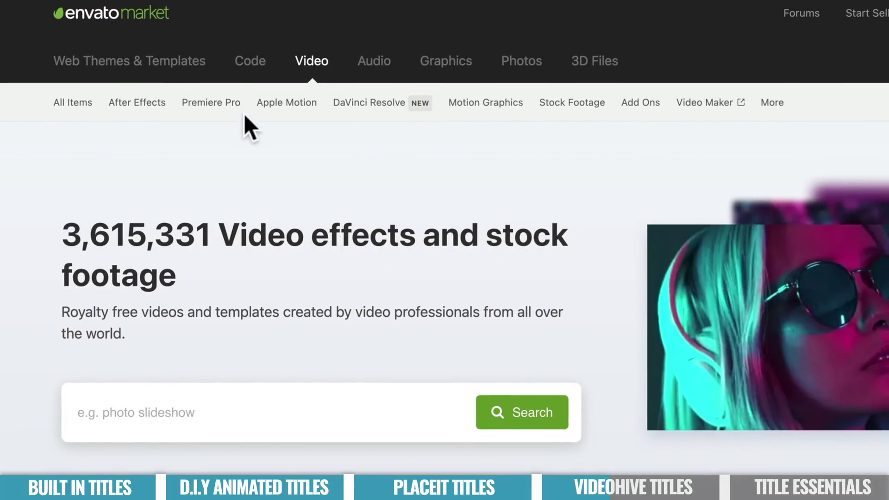
- Open VideoHive's Premiere Pro title templates and scroll through them
mouse_move(230, 111)
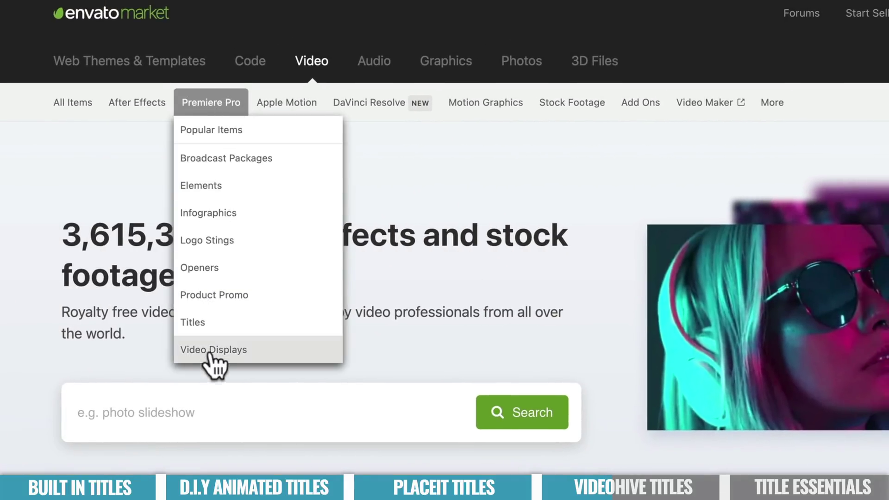
left_click(206, 323)
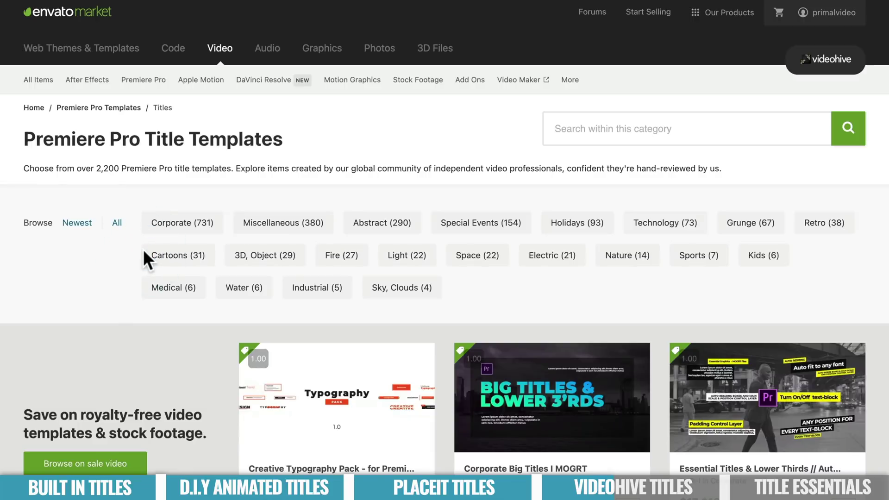
scroll(444, 250, "down", 1)
scroll(444, 250, "down", 10)
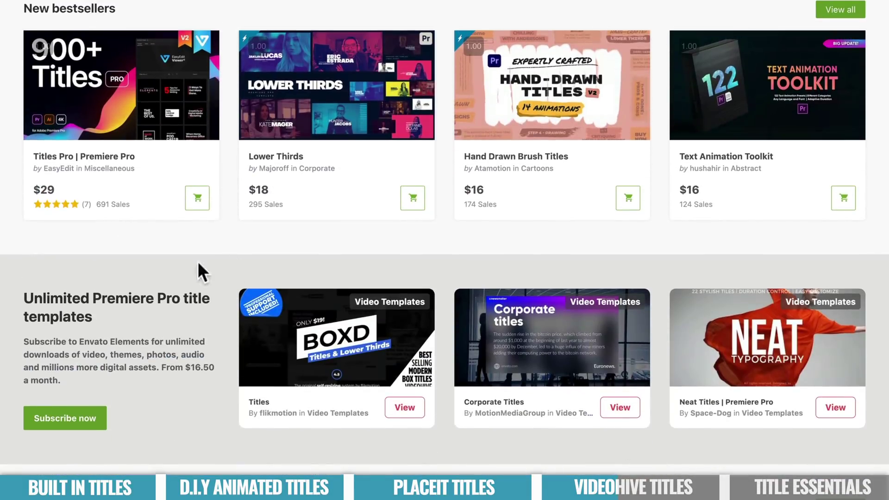
- Scroll to the Top rated row and open the Stylish Glitch Titles item page
mouse_move(174, 112)
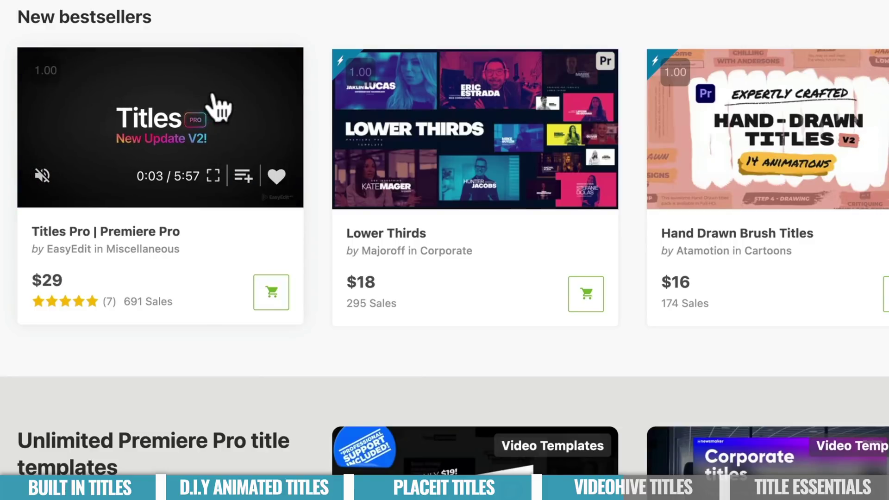
mouse_move(507, 152)
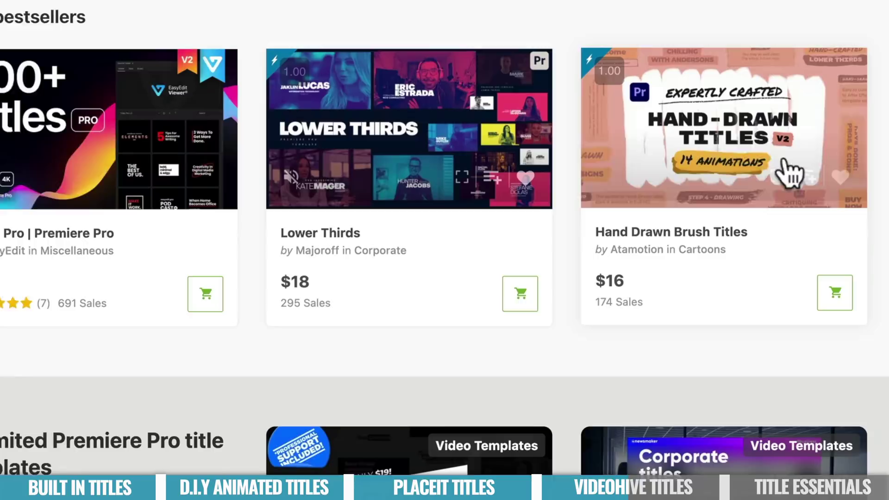
mouse_move(885, 163)
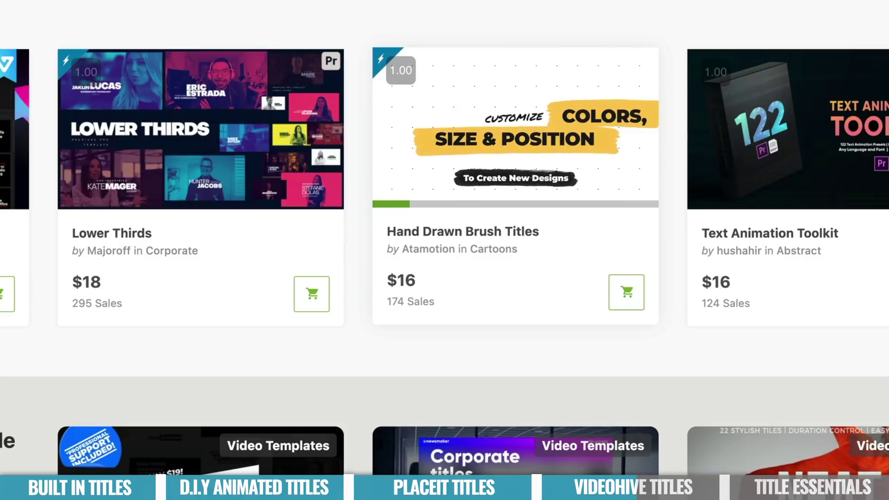
scroll(601, 321, "down", 10)
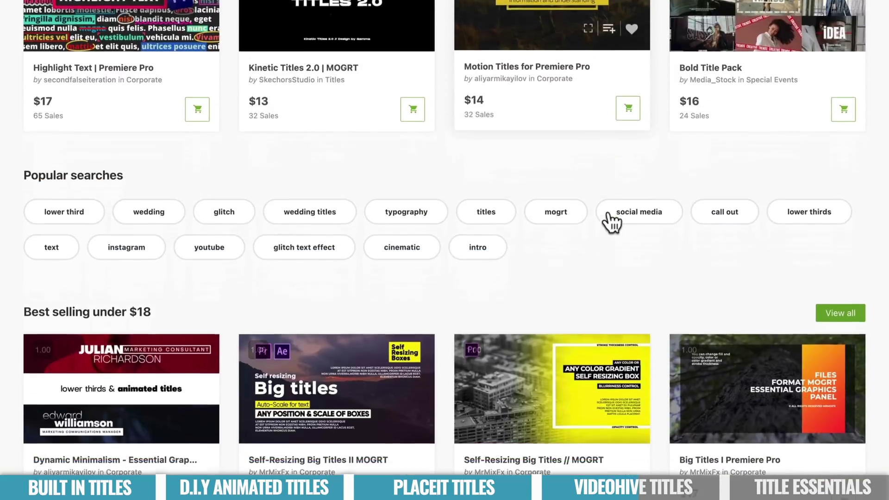
scroll(608, 218, "down", 15)
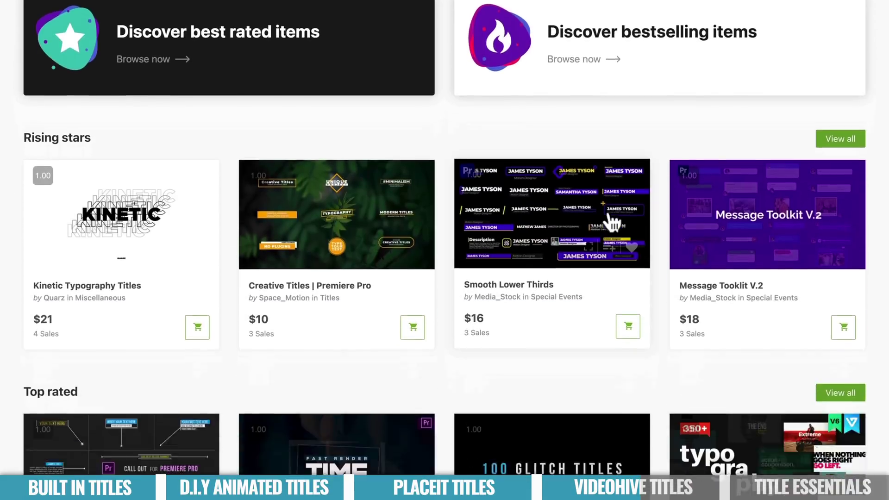
scroll(610, 221, "down", 8)
scroll(584, 175, "up", 4)
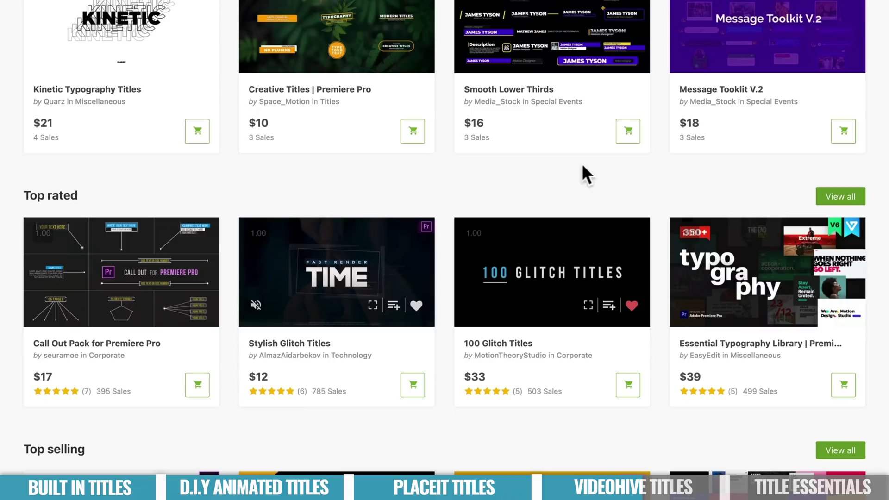
left_click(364, 275)
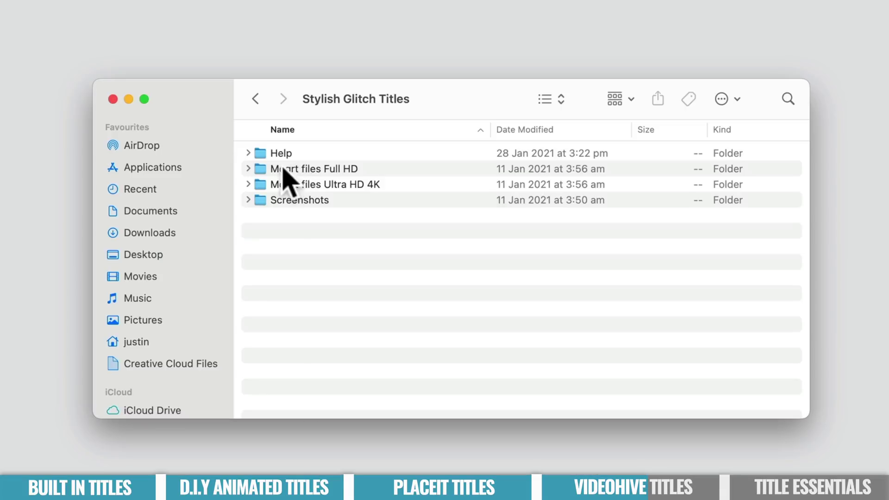
- Expand Stylish Glitch Titles' Help folder to list its text, PDF and tutorial files
left_click(248, 153)
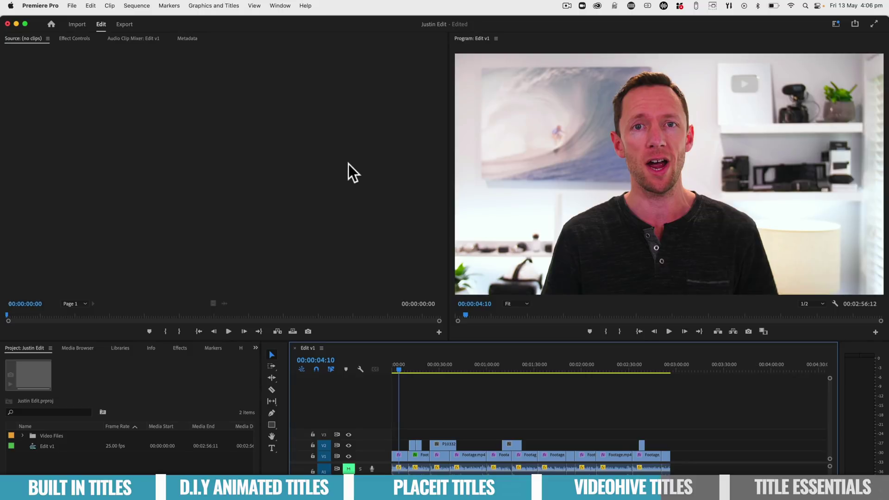
- Install Glitch Title 01.mogrt from Desktop > Stylish Glitch Titles > Mogrt files Ultra HD 4K
left_click(214, 6)
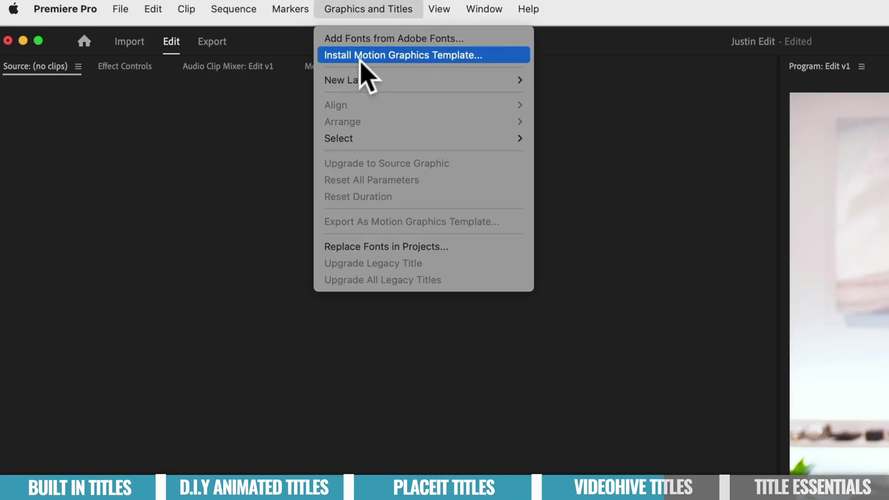
left_click(406, 55)
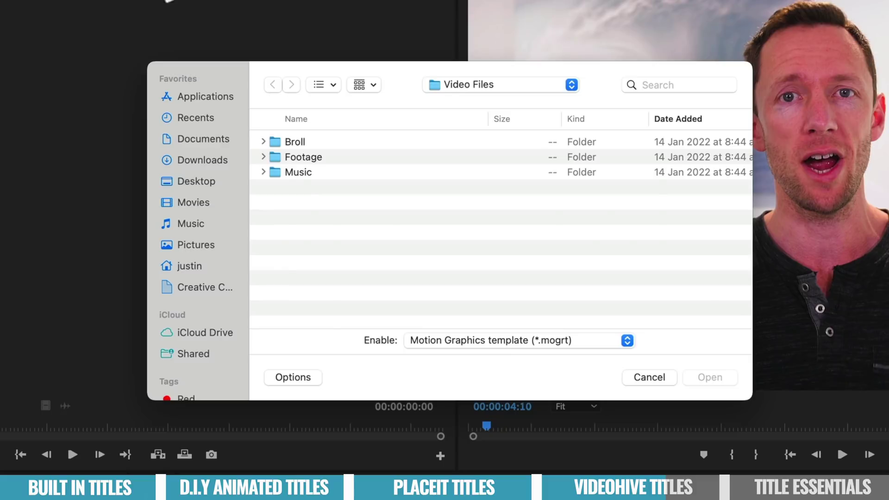
left_click(197, 181)
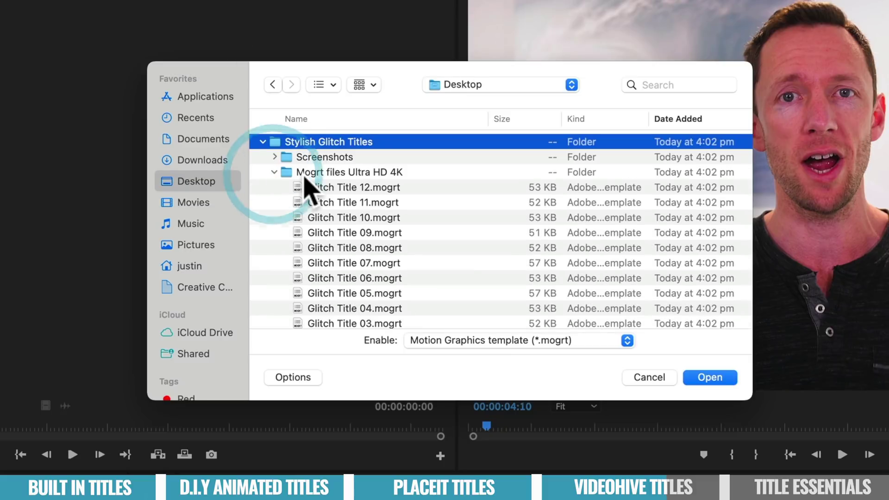
left_click(324, 188)
key("Down")
key("Down")
key("Down")
key("Down")
key("Down")
key("Down")
key("Down")
key("Down")
key("Down")
key("Down")
key("Down")
scroll(393, 222, "down", 4)
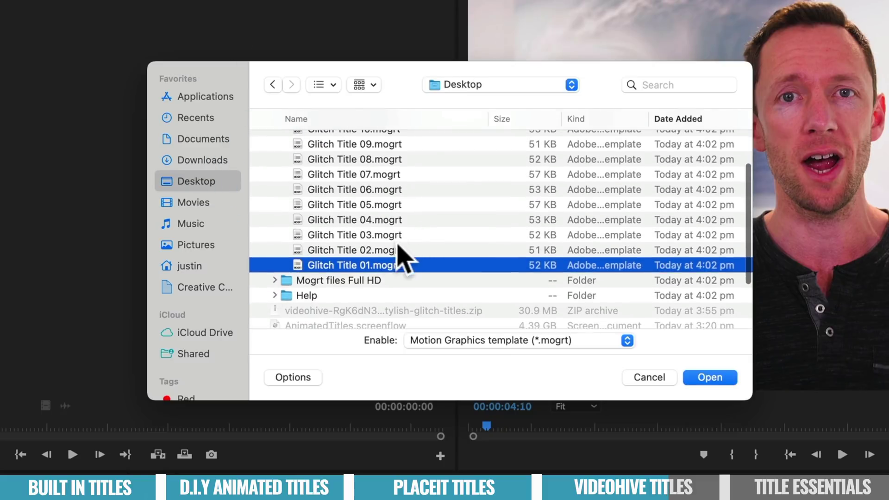
left_click(709, 378)
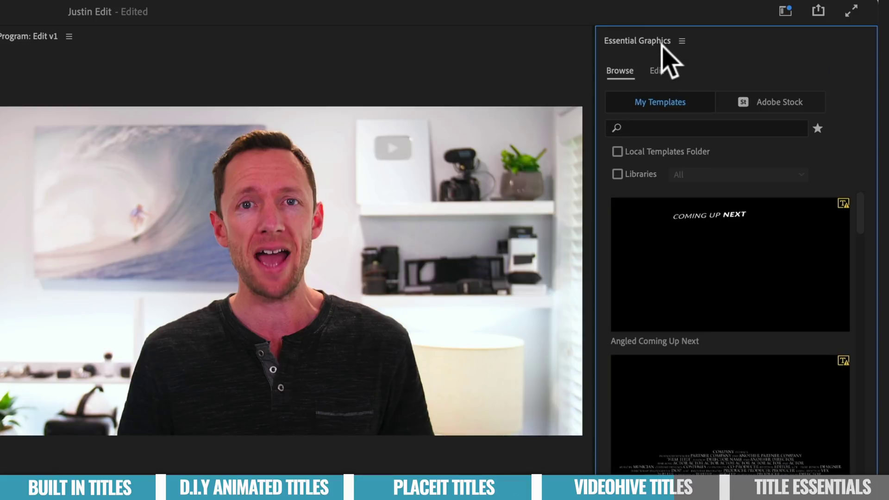
- Search templates for 'glit', place Glitch Title 01 on V3 at the sequence start, and preview it
left_click(665, 131)
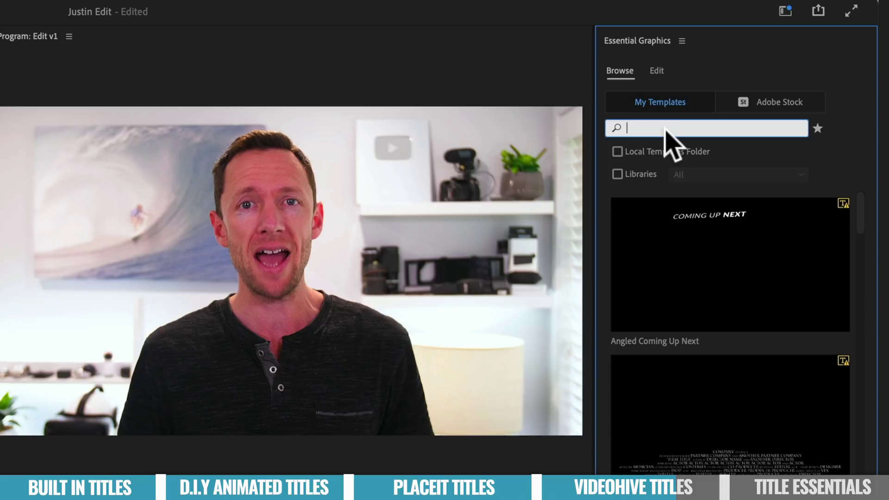
type("glit")
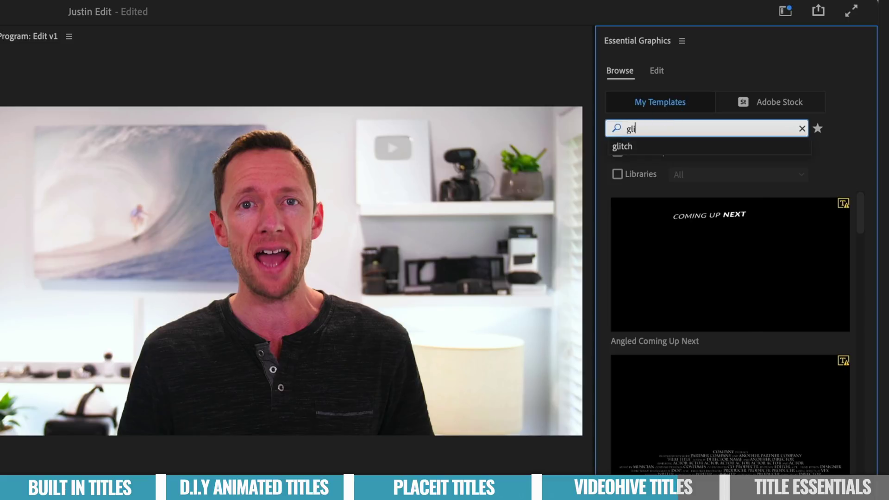
key("Return")
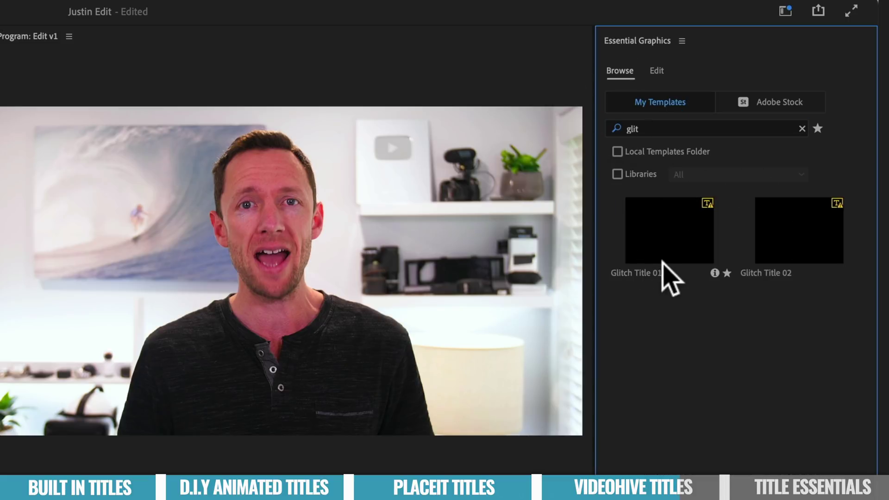
left_click_drag(659, 238, 231, 228)
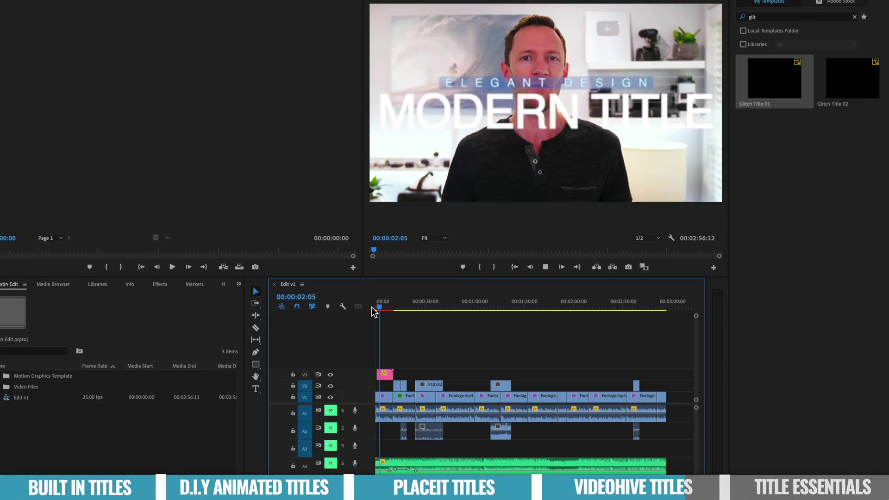
key("space")
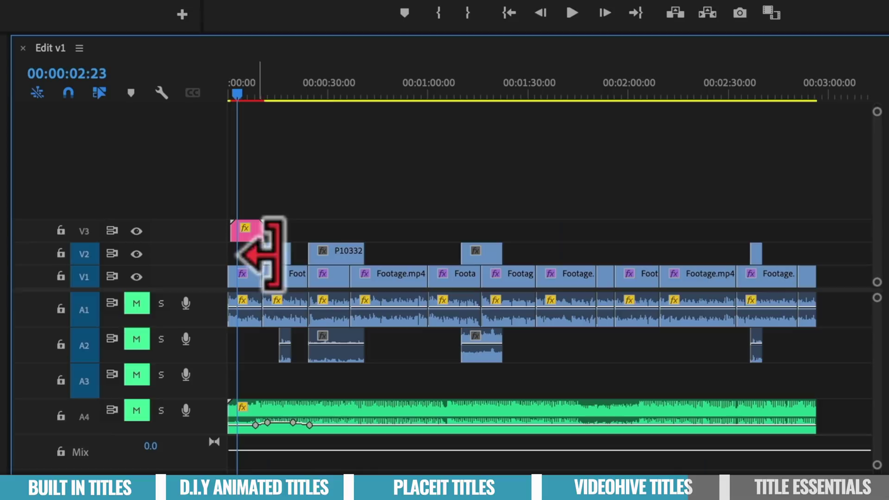
left_click(386, 375)
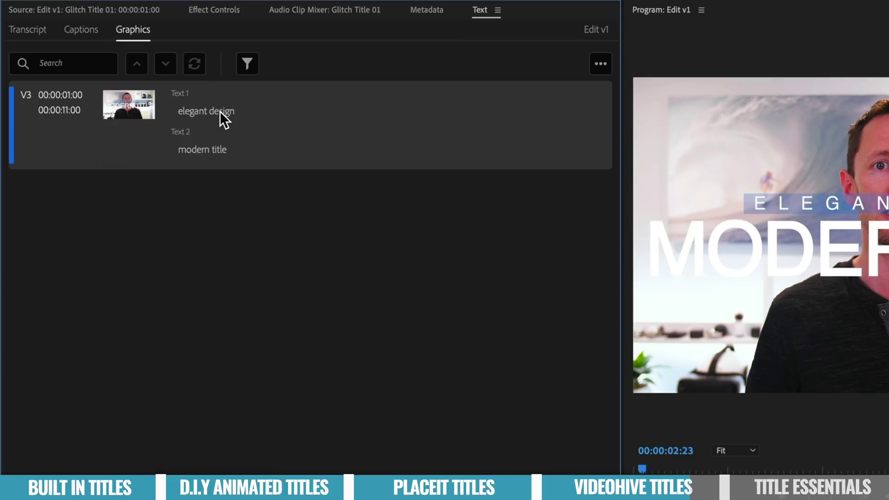
- Retype the title's two lines to read PRIMAL VIDEO above the presenter's name
double_click(173, 89)
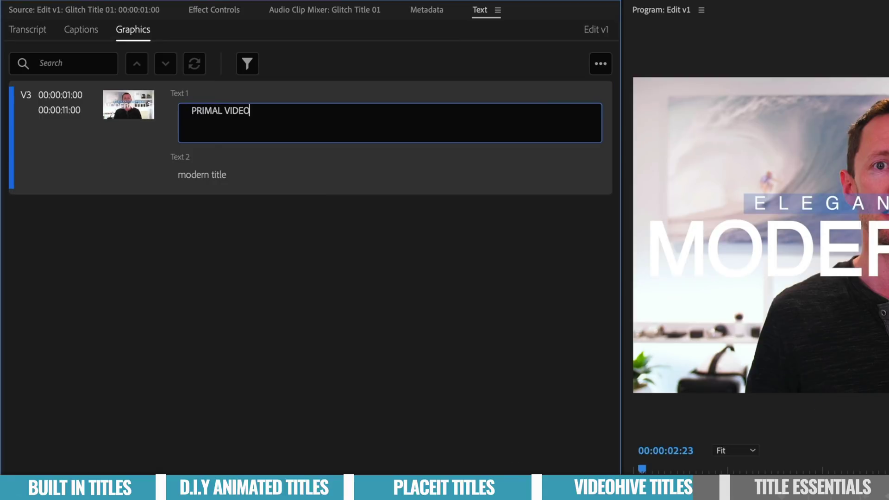
double_click(208, 153)
key("BackSpace")
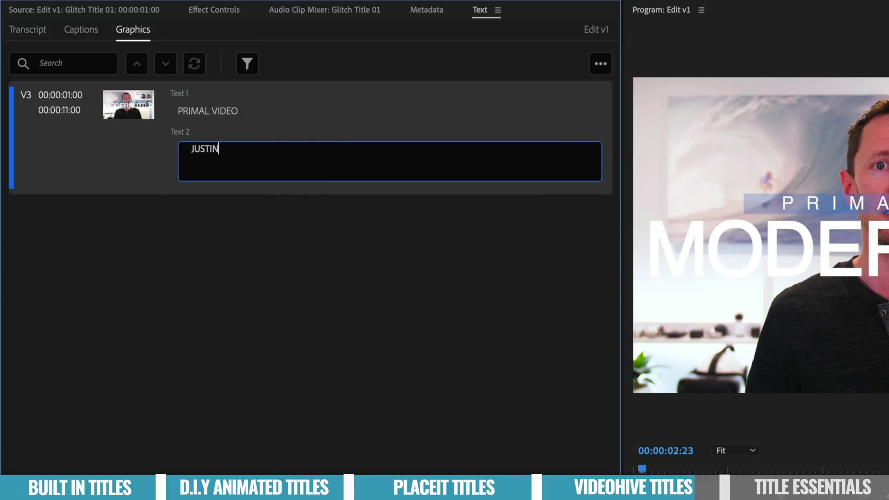
key("Return")
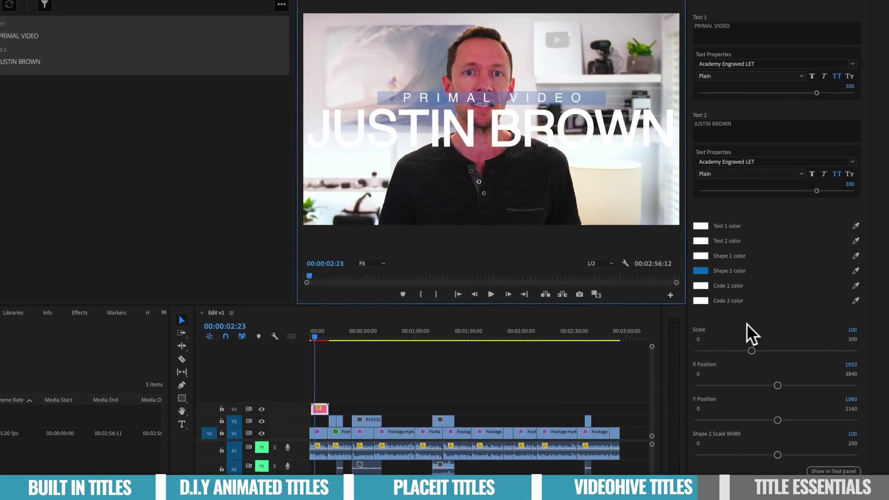
- Scale the title to 36, position it at X 1854, Y 1442, and preview it
left_click_drag(751, 350, 715, 350)
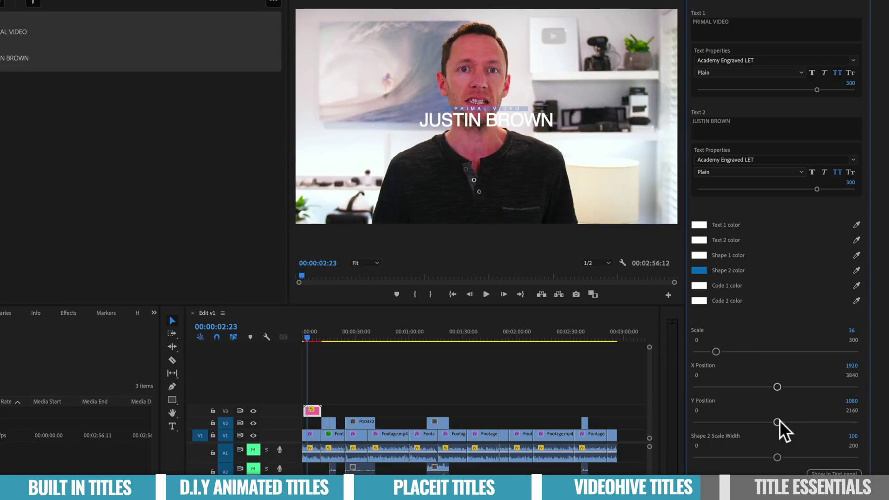
left_click_drag(779, 421, 801, 420)
left_click_drag(776, 387, 773, 387)
left_click(303, 338)
key("space")
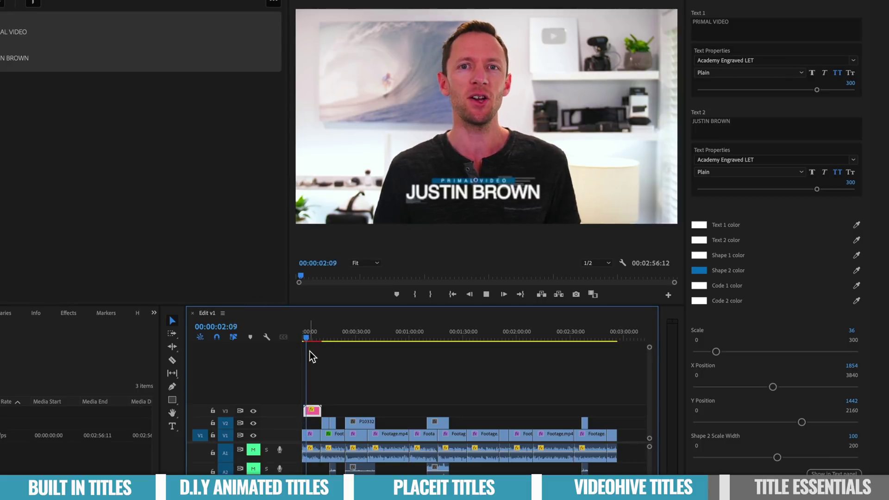
key("space")
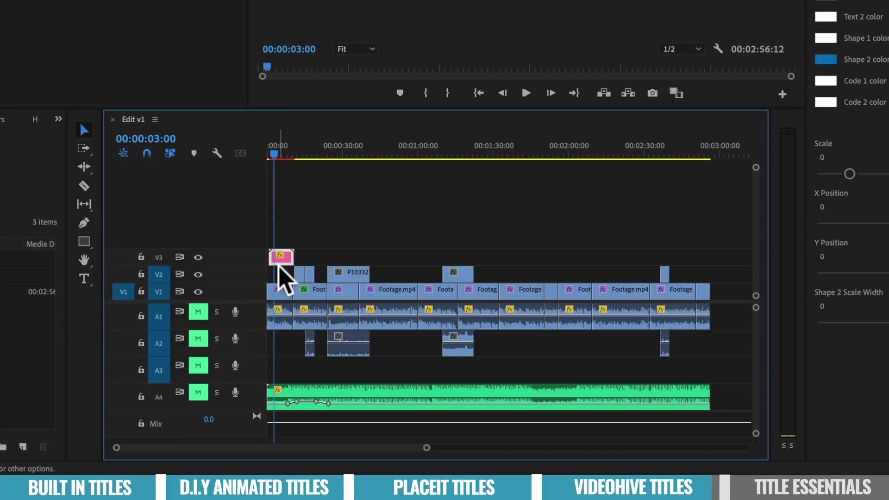
key("shift+equal")
key("shift+equal")
key("shift+equal")
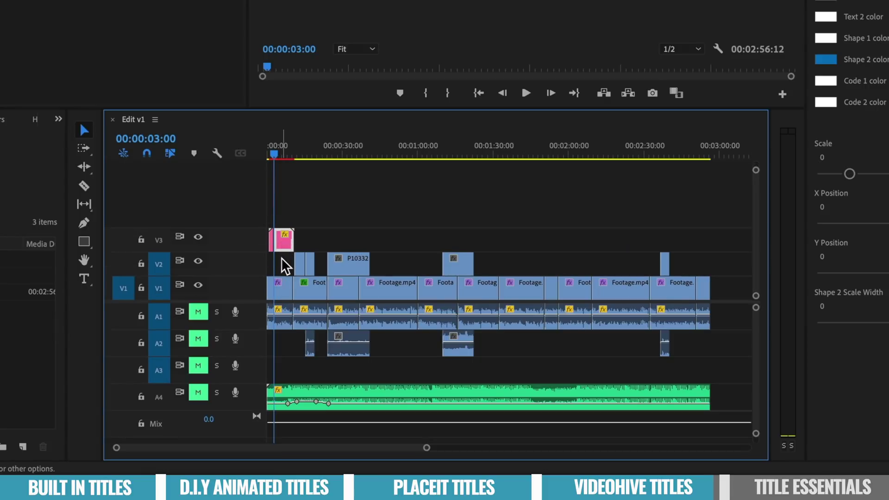
key("equal")
key("equal")
key("equal")
key("equal")
key("equal")
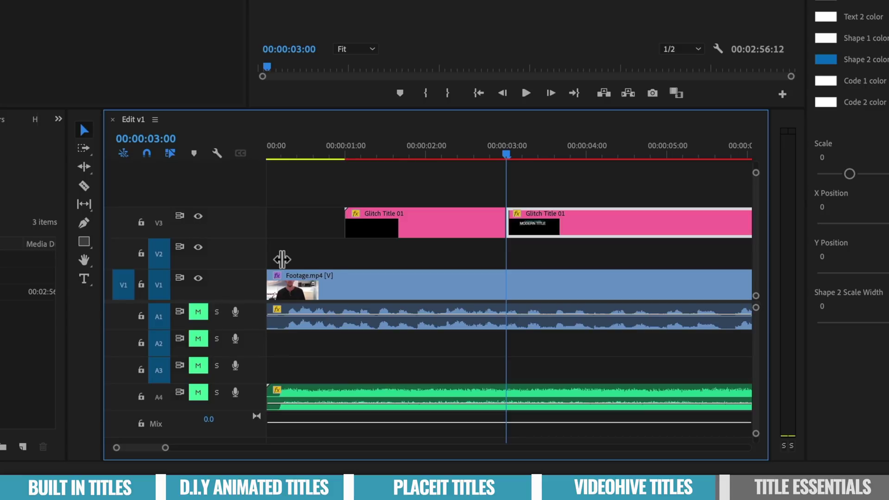
key("minus")
left_click_drag(365, 154, 310, 143)
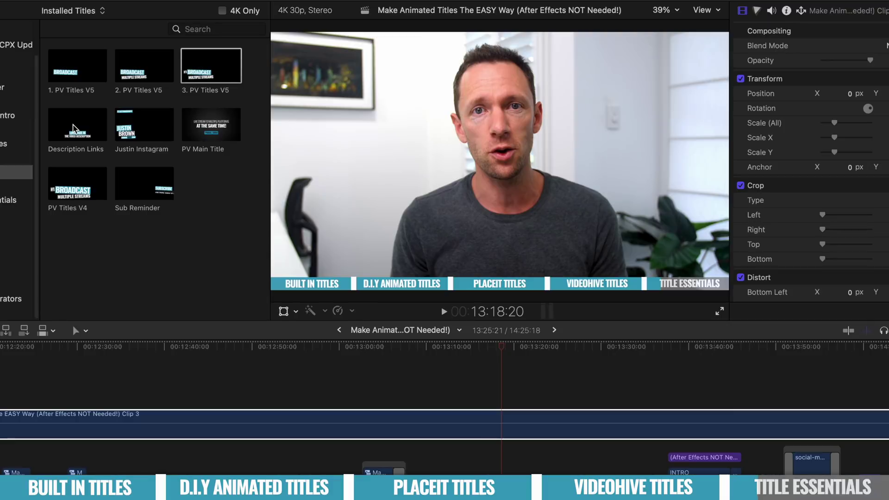
- Drop the Description Links title at the playhead, then preview the Instagram handle title
left_click_drag(77, 124, 504, 319)
left_click_drag(515, 384, 503, 394)
left_click_drag(506, 348, 521, 350)
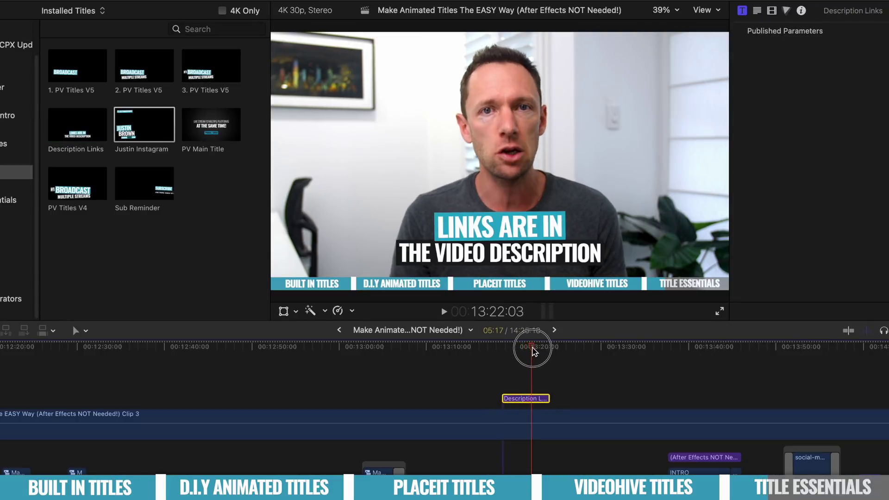
left_click(143, 127)
key("space")
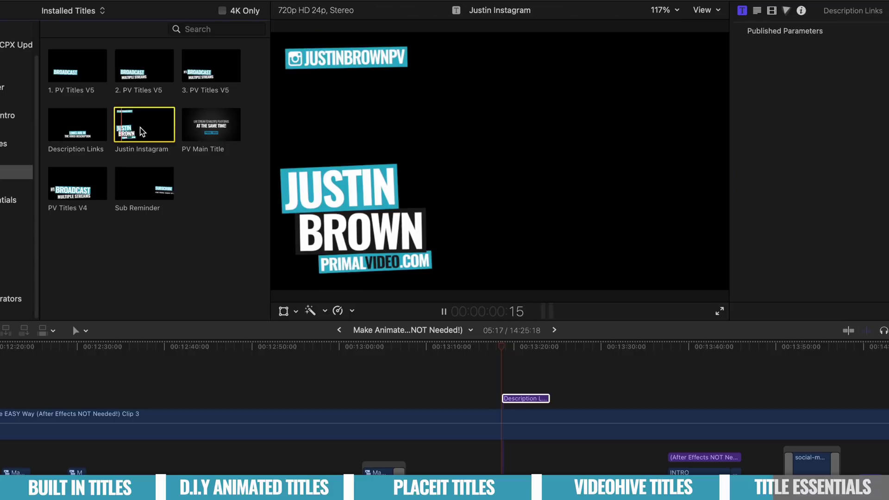